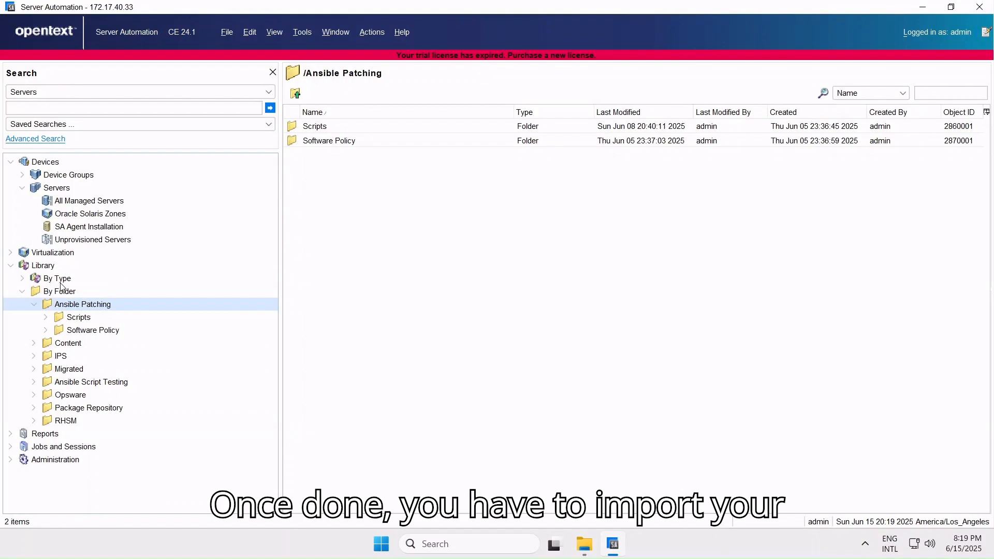
- Create a new Ansible Playbook script under the Library's By Type > Scripts > Ansible category
left_click(48, 281)
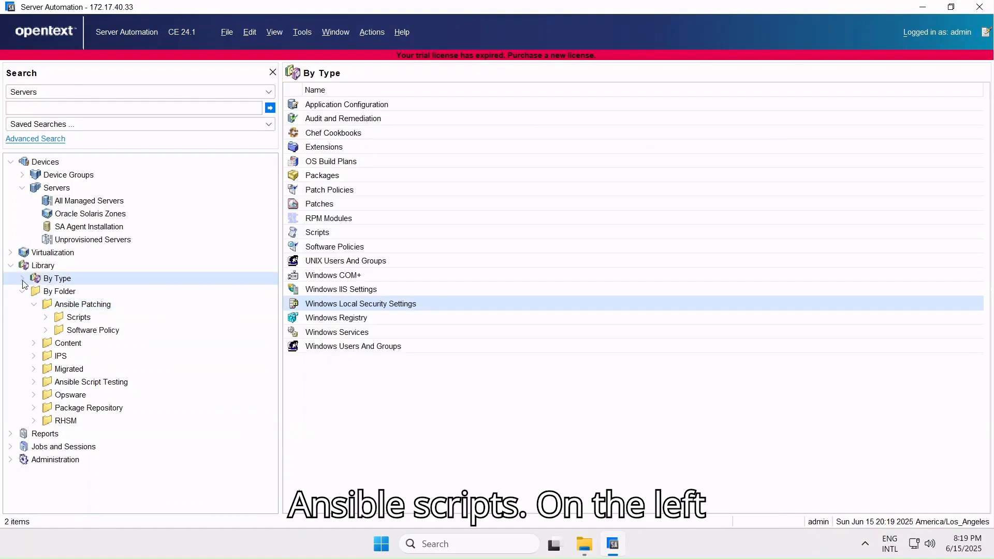
double_click(315, 233)
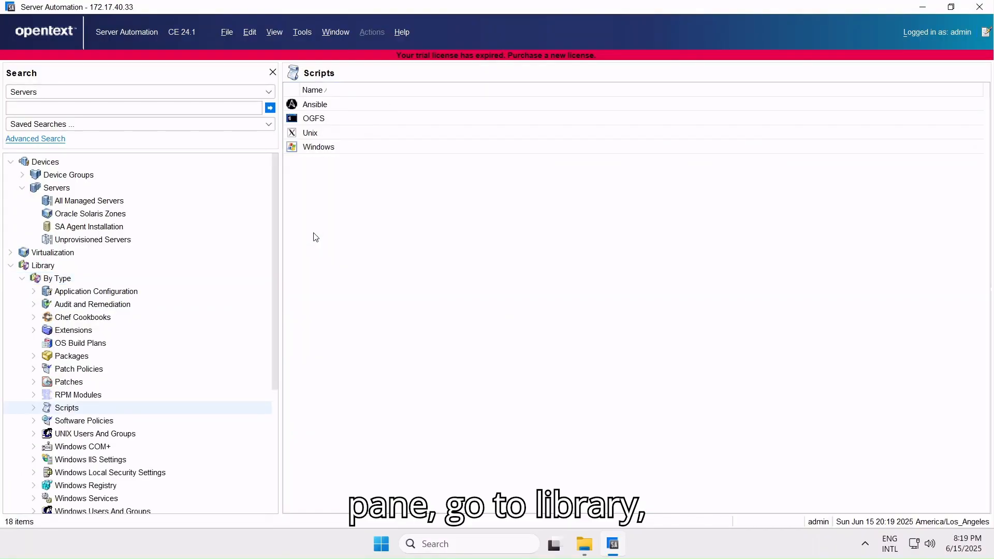
double_click(336, 104)
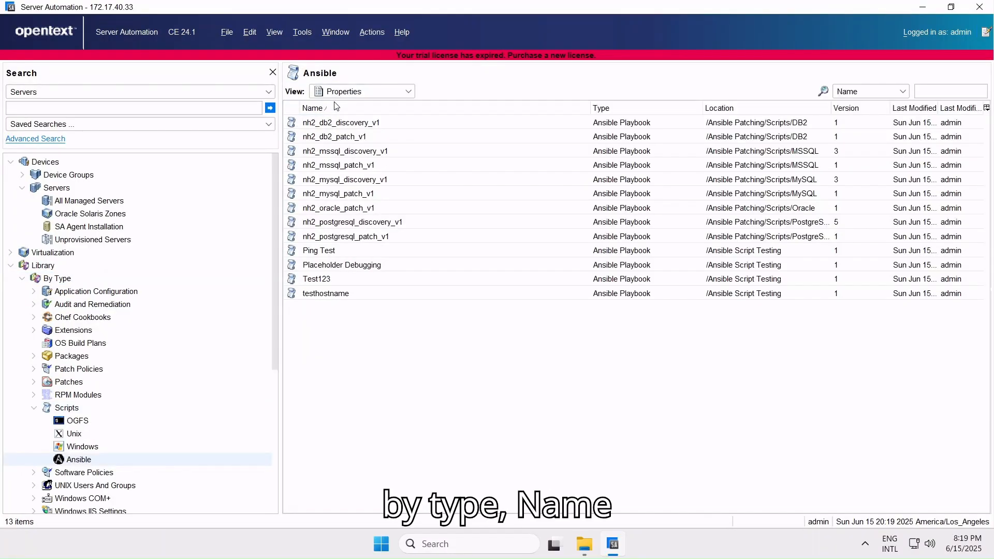
left_click(373, 32)
left_click(387, 59)
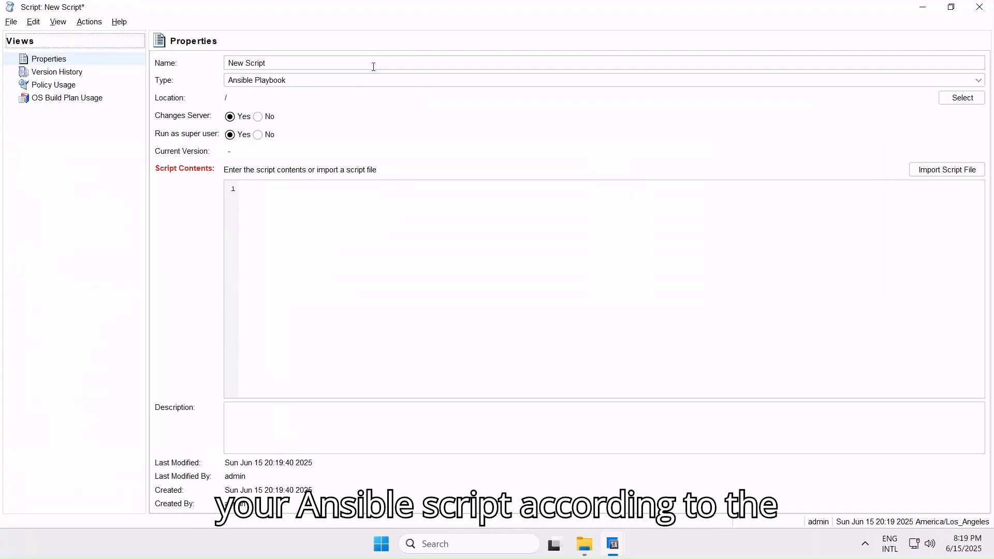
- Name the new script nh2_oracle_discovery_v1
triple_click(268, 64)
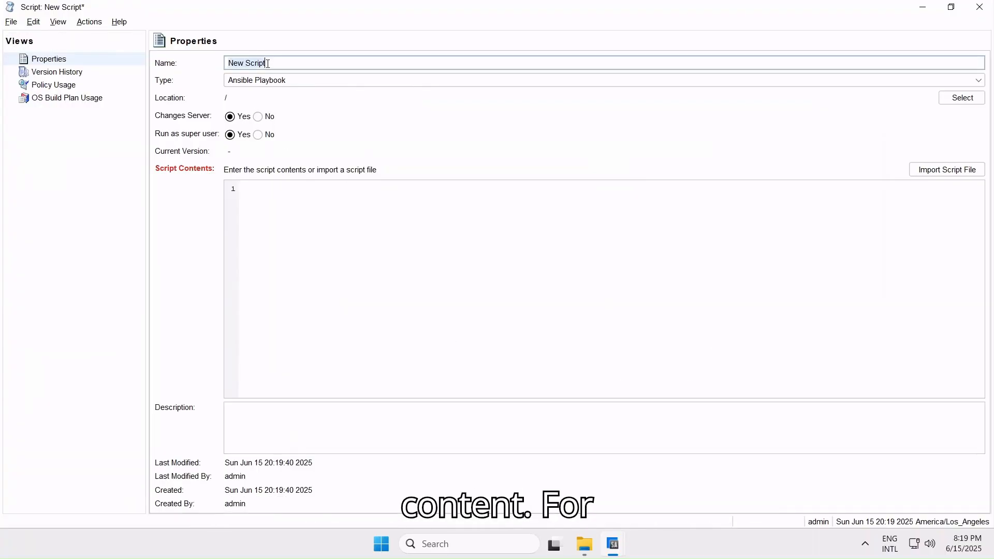
type("nh2_")
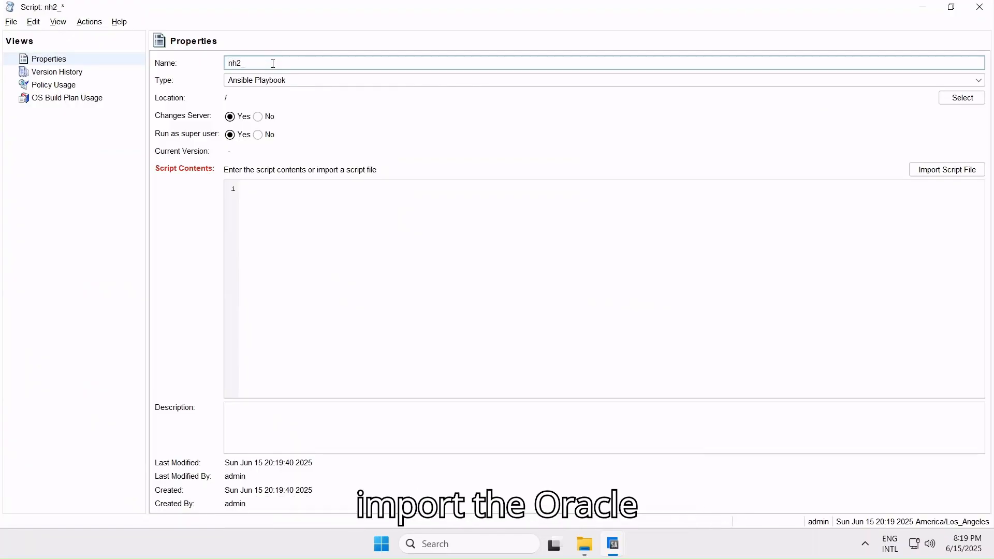
type("oracle_")
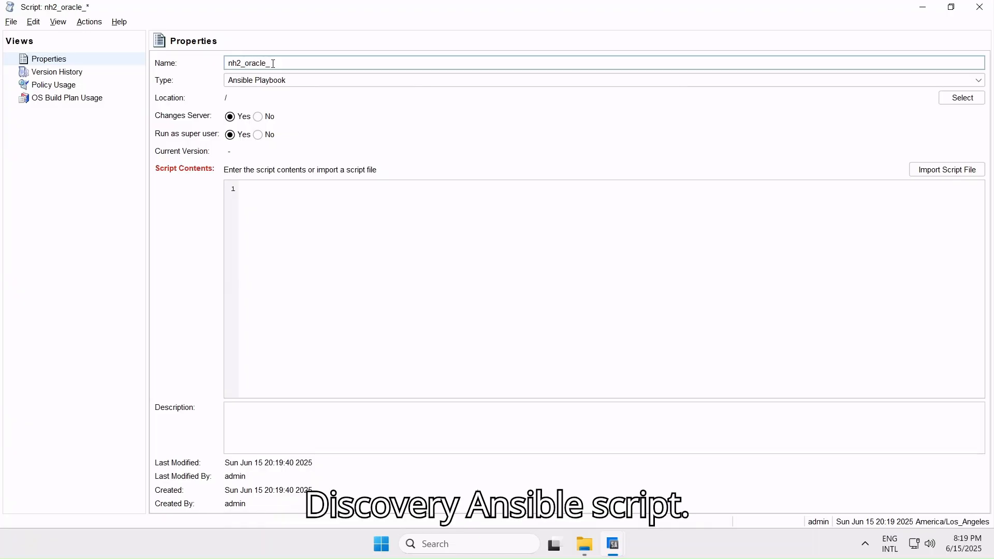
type("discovery_")
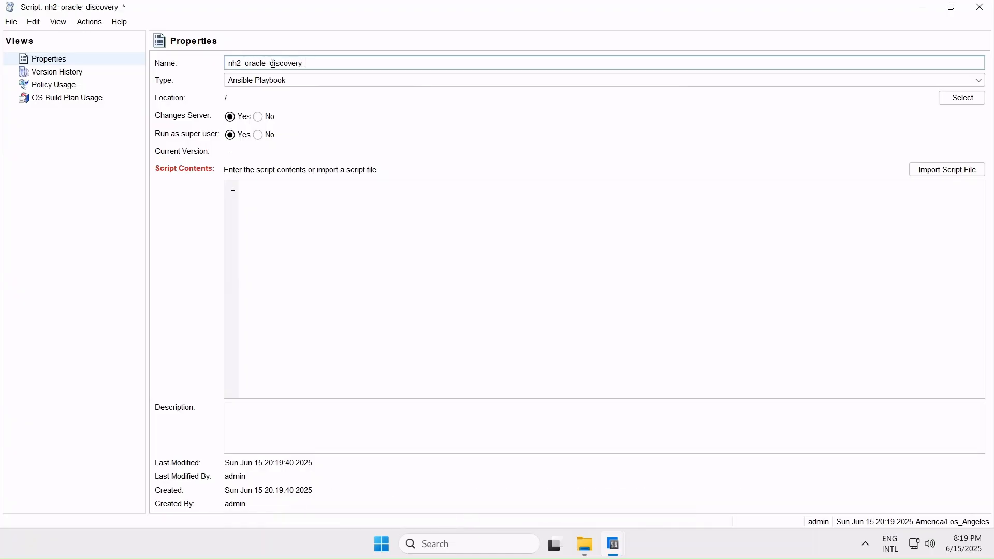
type("v1")
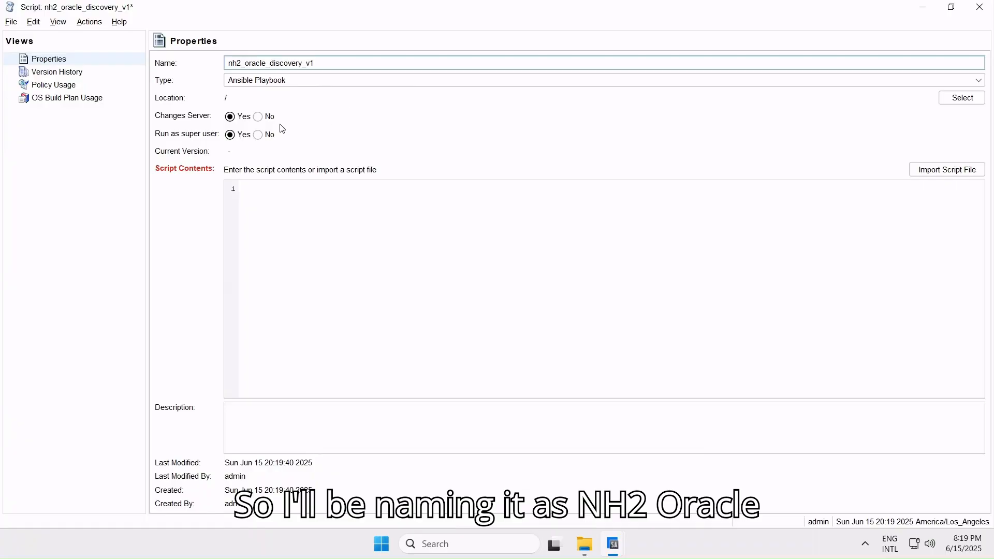
- Set the script's Changes Server option to No and its location to /Ansible Patching/Scripts/Oracle
left_click(257, 118)
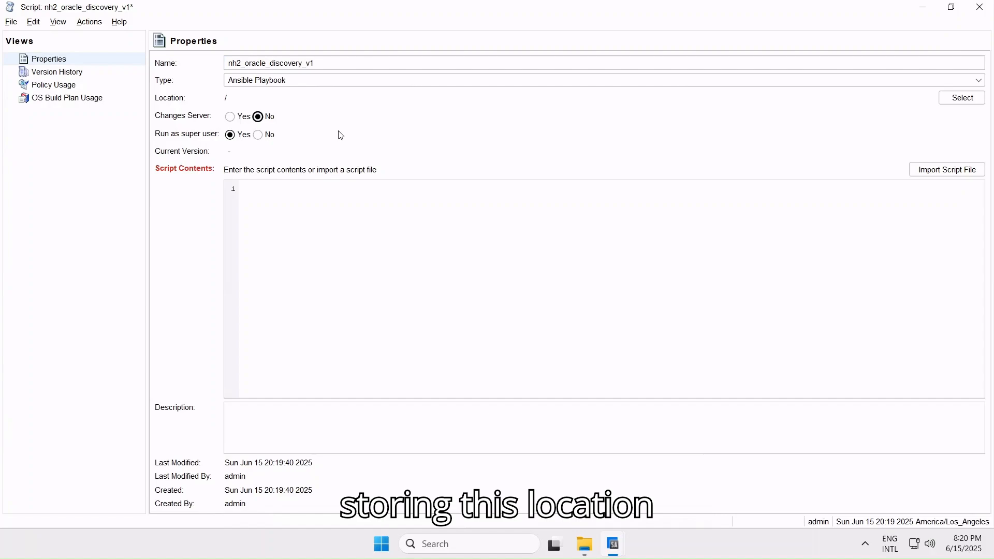
left_click(964, 98)
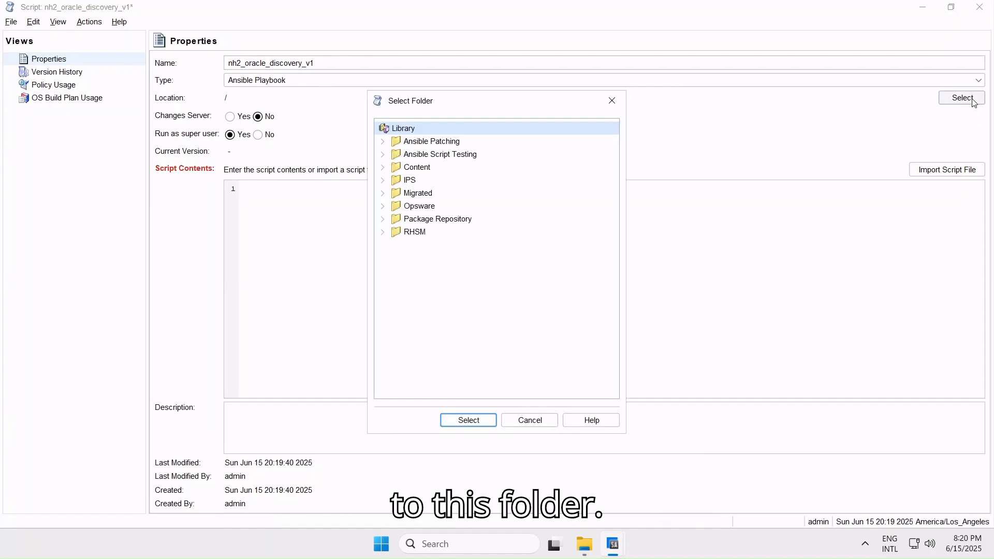
left_click(383, 142)
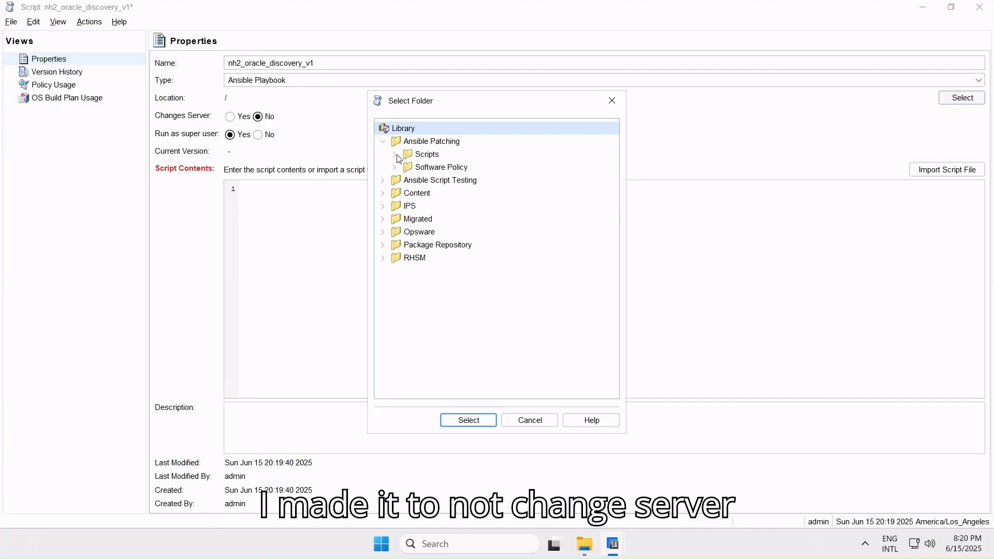
left_click(396, 154)
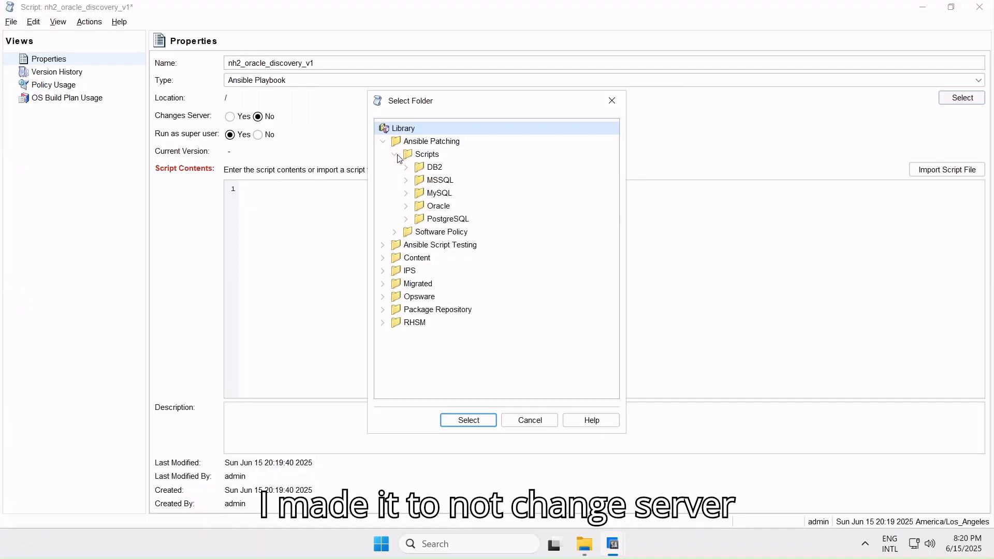
left_click(412, 208)
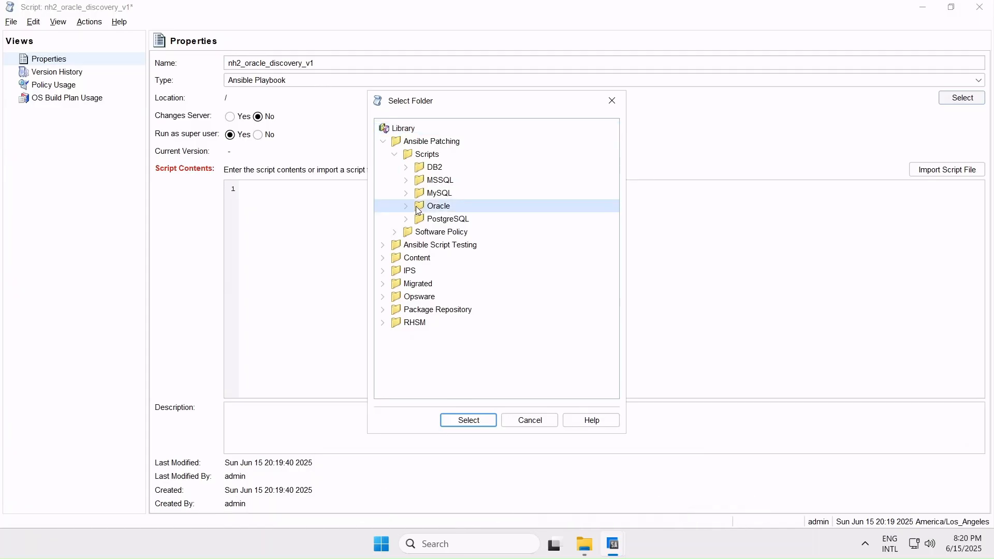
left_click(466, 420)
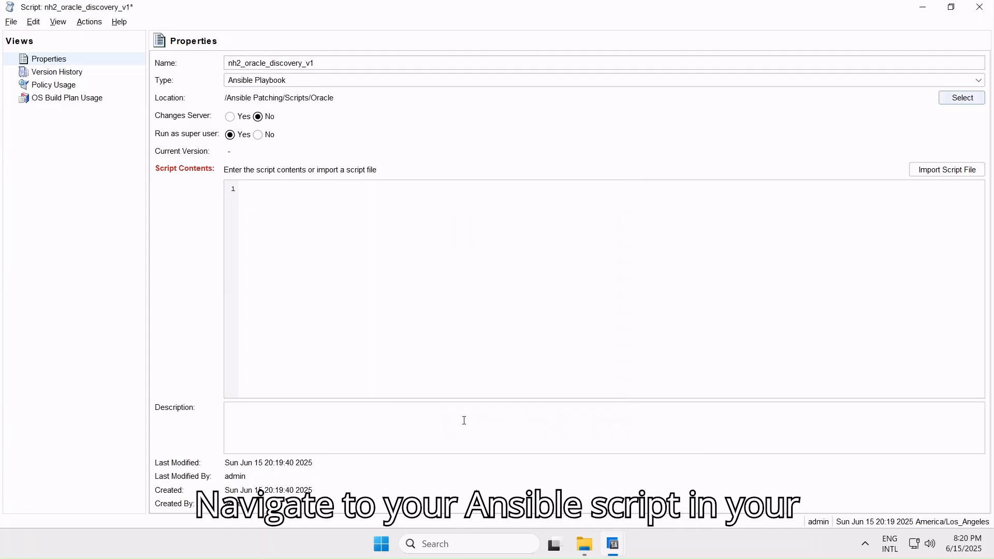
- Import pb_discovery_oracle_final.yml from the oracle subfolder of Ansible Scripts as the script contents
left_click(958, 172)
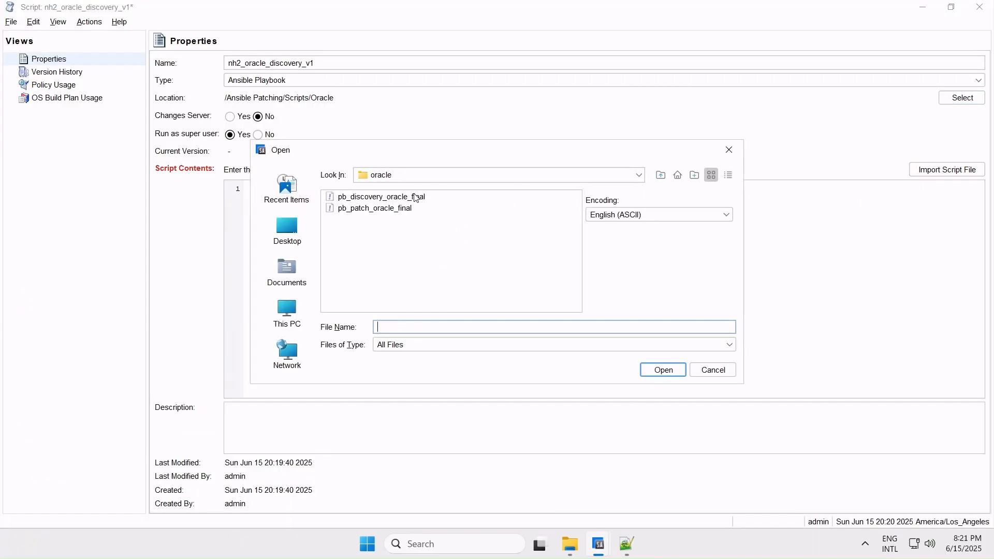
left_click(415, 178)
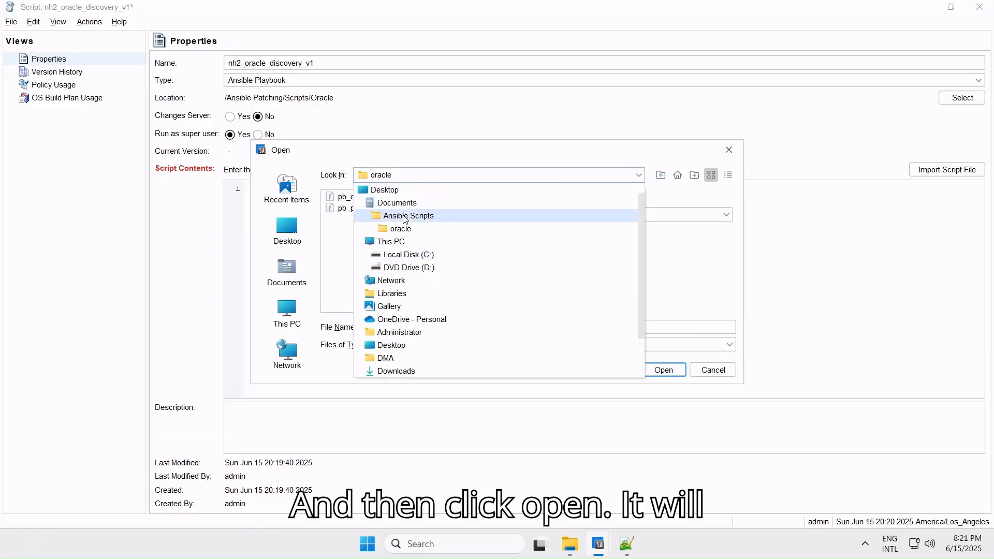
left_click(405, 216)
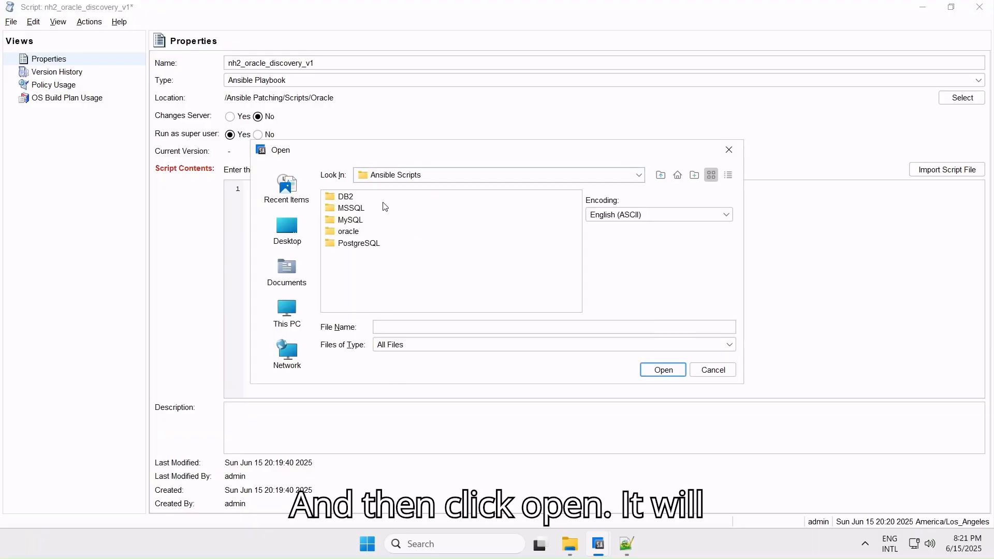
double_click(345, 230)
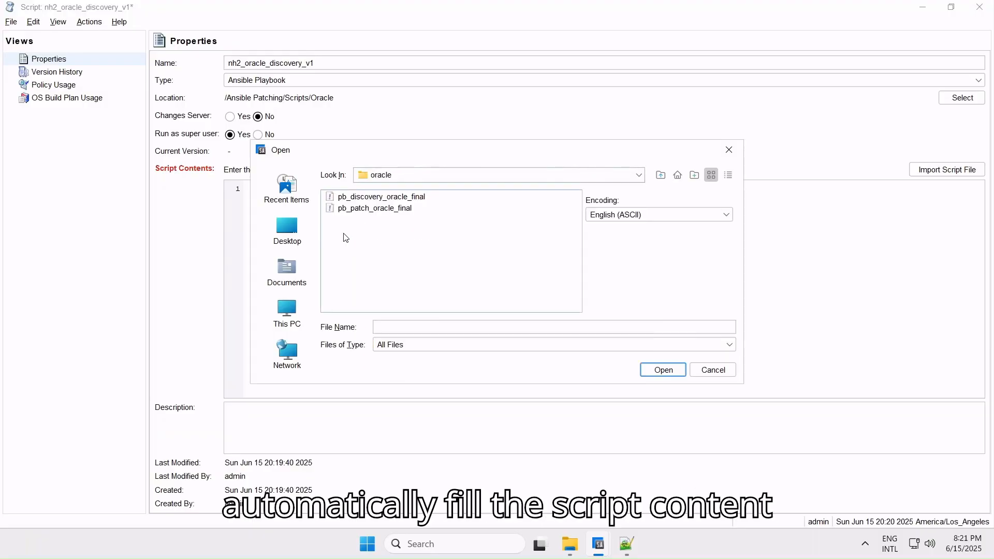
left_click(387, 201)
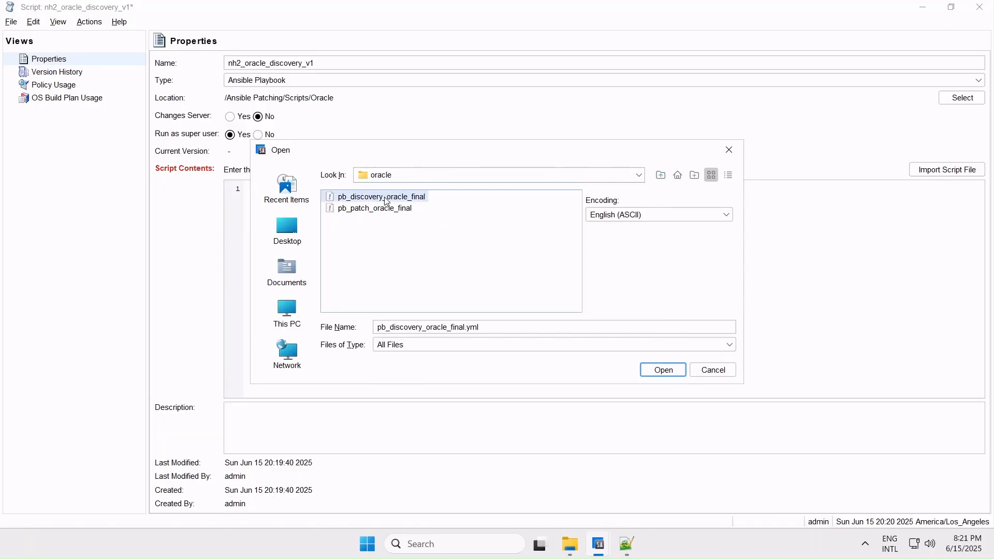
left_click(677, 370)
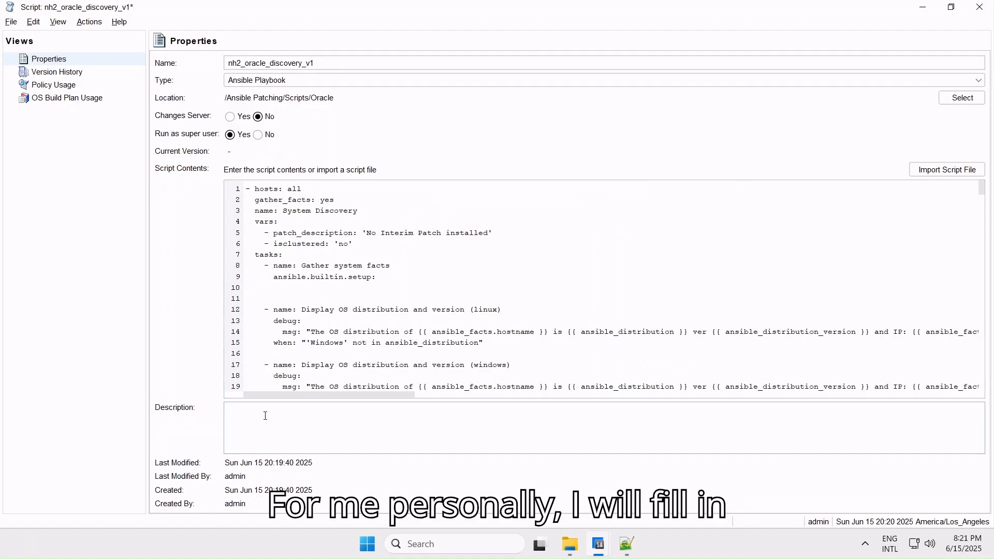
- Enter the script description "To discover Oracle DB facts and push them to the custom attribute"
type("o dis")
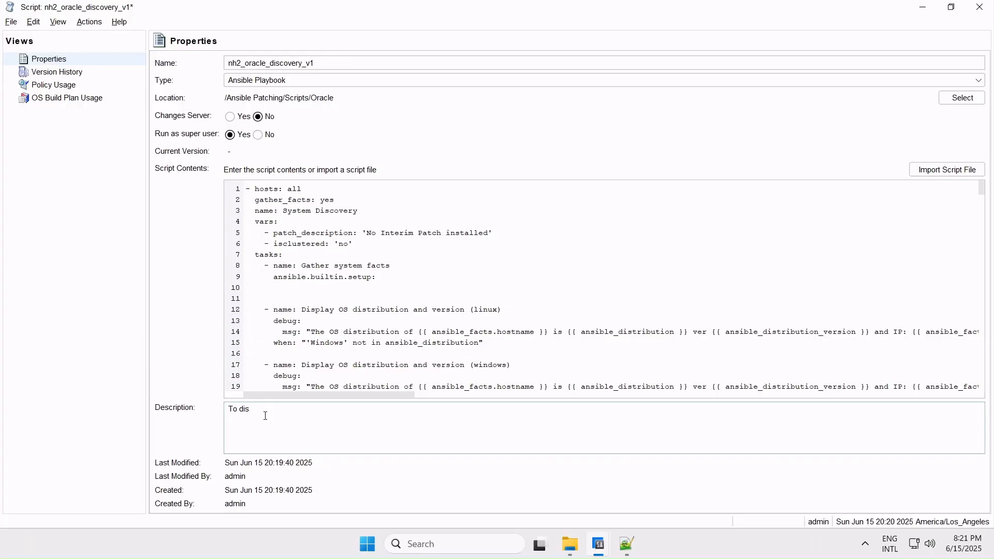
type("cover")
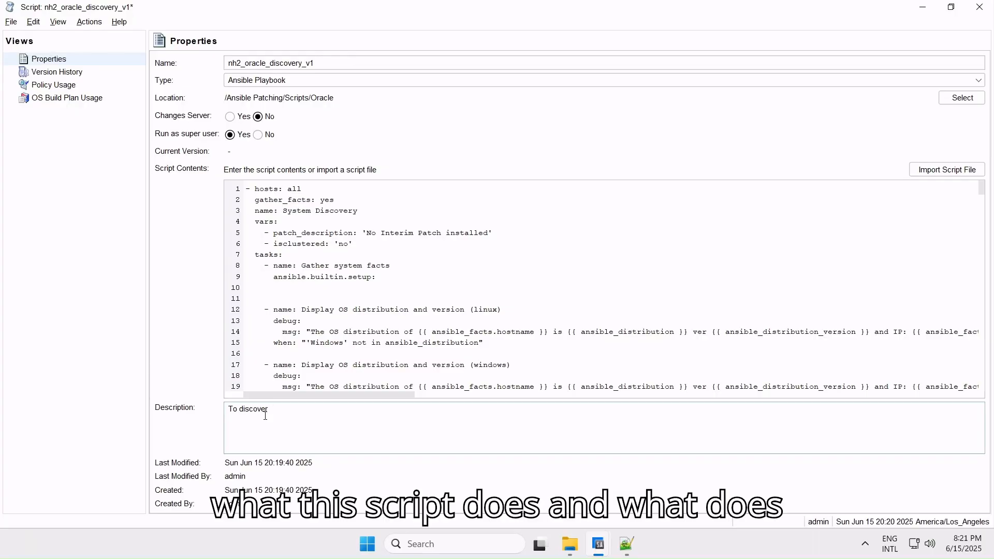
type(" Orac")
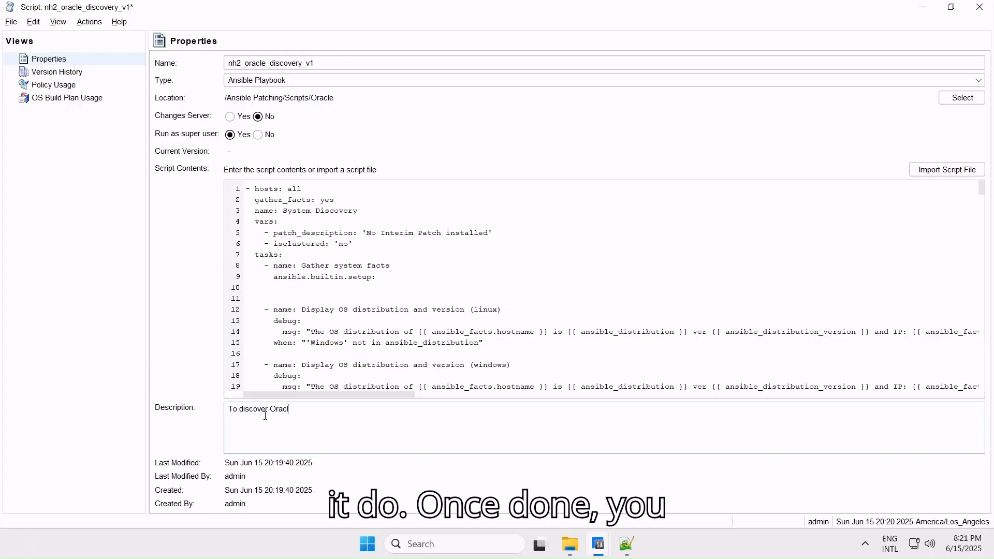
type("le D")
type("B facts and push them to the custom attribute")
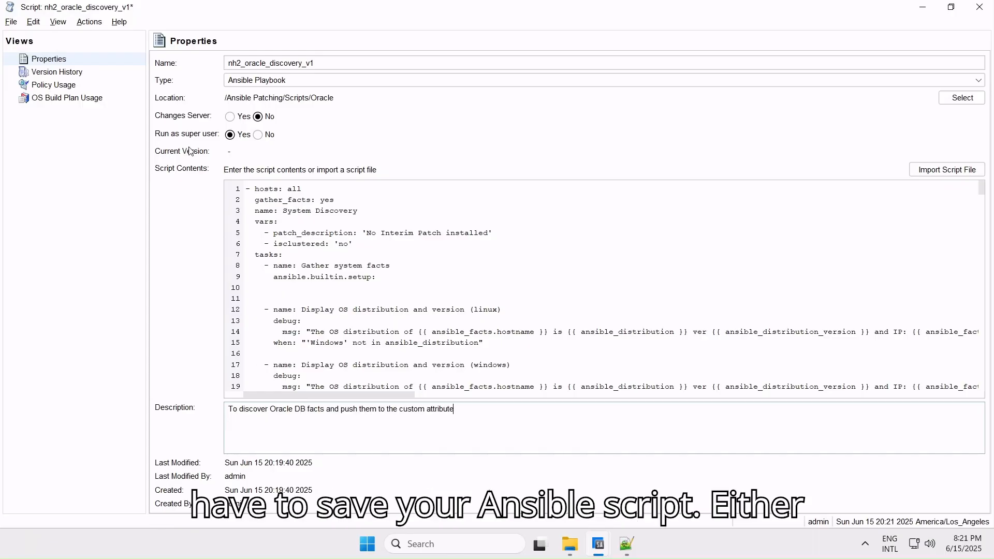
left_click(293, 198)
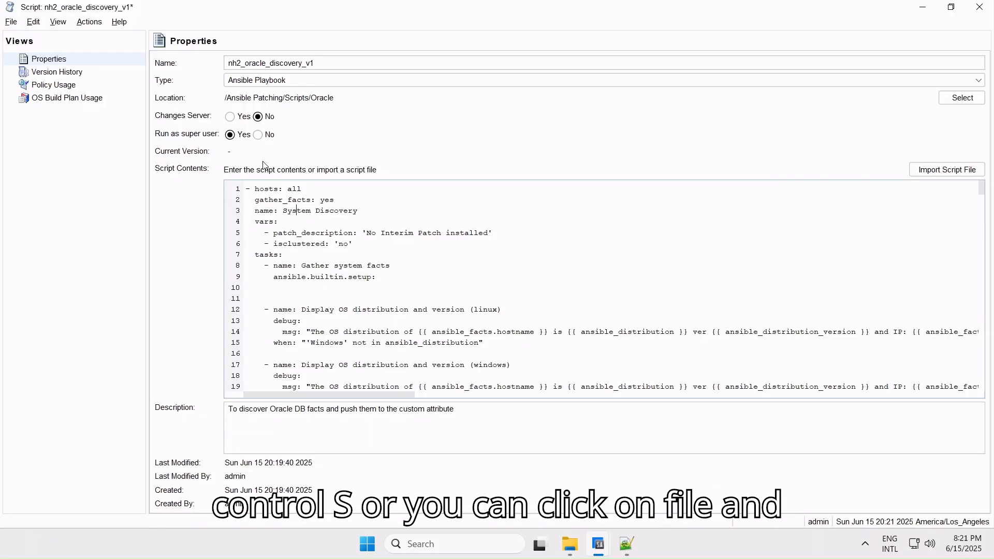
left_click(90, 21)
mouse_move(35, 26)
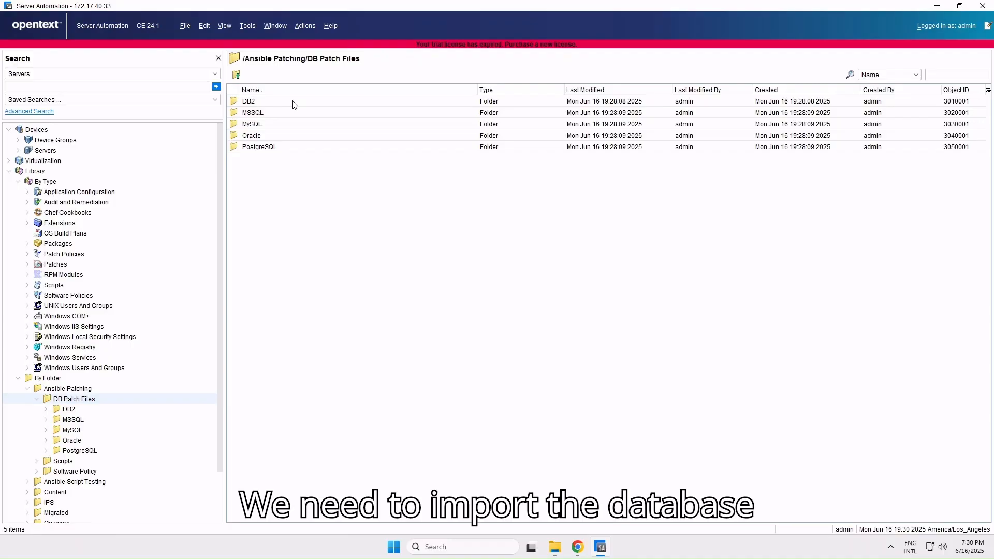
- Start a software import into the library folder /Ansible Patching/DB Patch Files/DB2/RHEL
double_click(293, 105)
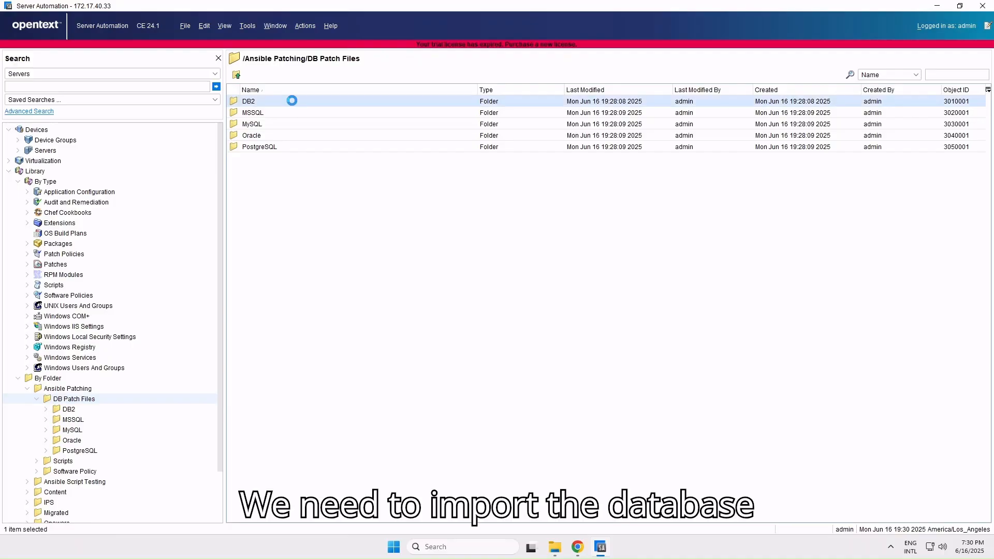
double_click(288, 114)
right_click(273, 188)
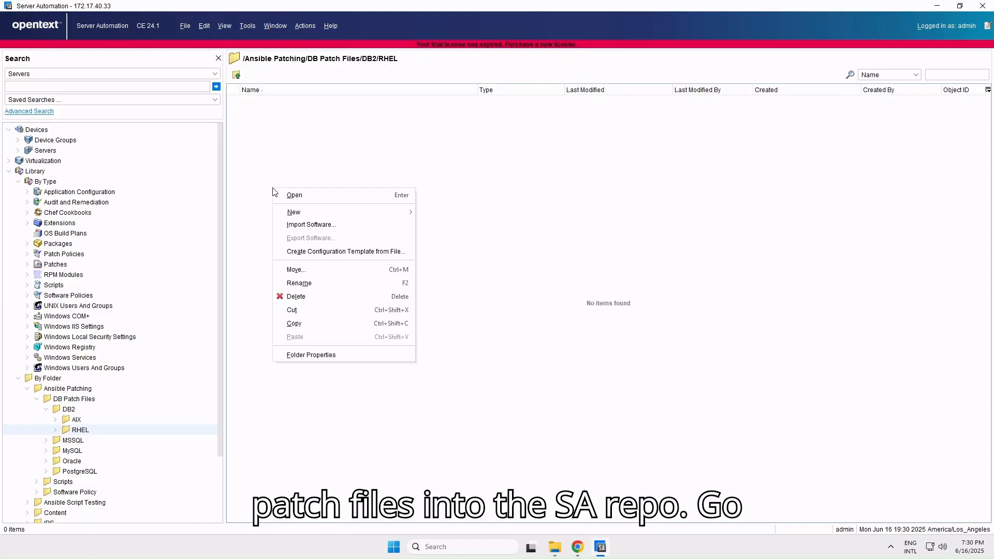
mouse_move(306, 212)
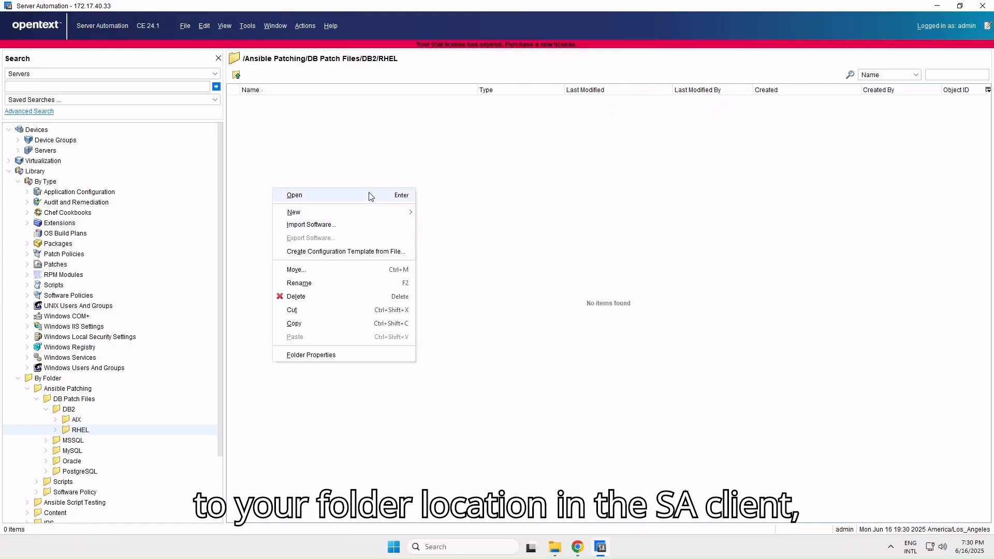
left_click(365, 225)
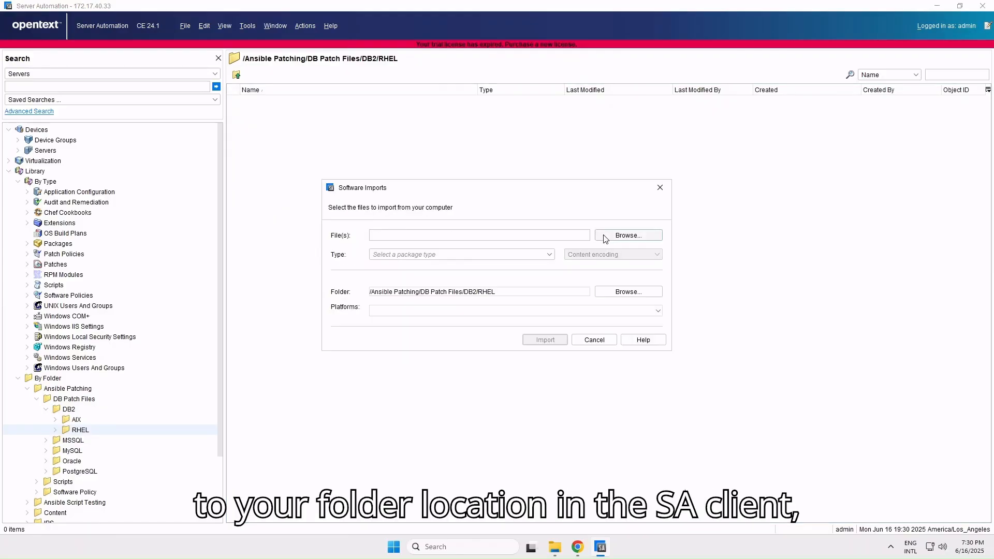
- Choose v11.1.4fp7_linuxx64_server_t.tar.gz from the DB2 RHEL subfolder of the local DB Patch Files as the file to import
left_click(617, 238)
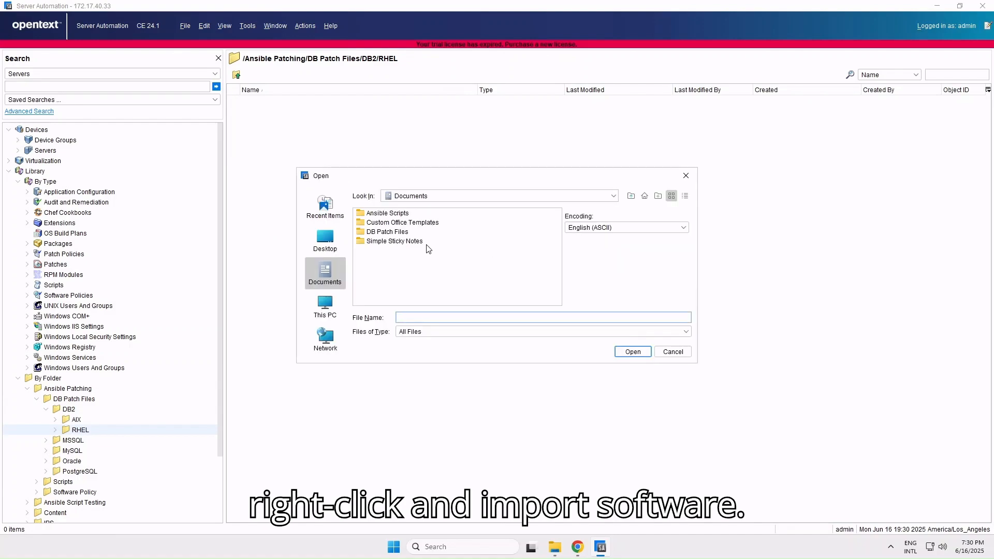
double_click(400, 233)
double_click(392, 215)
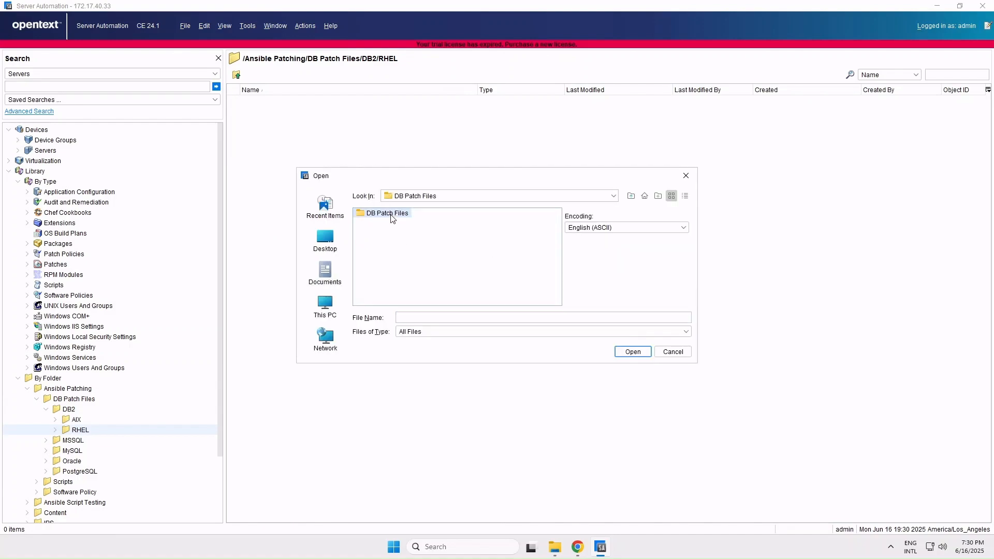
double_click(376, 214)
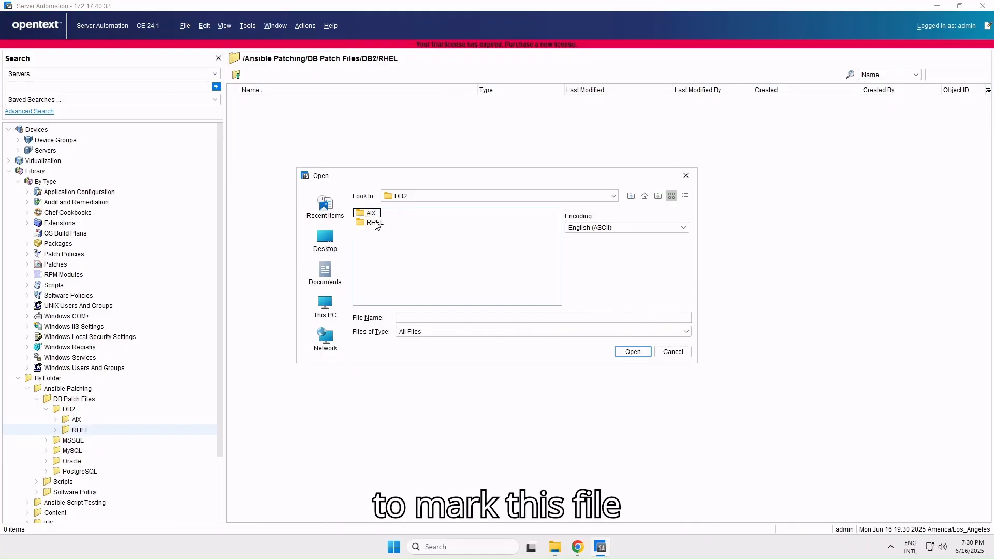
double_click(376, 224)
left_click(383, 216)
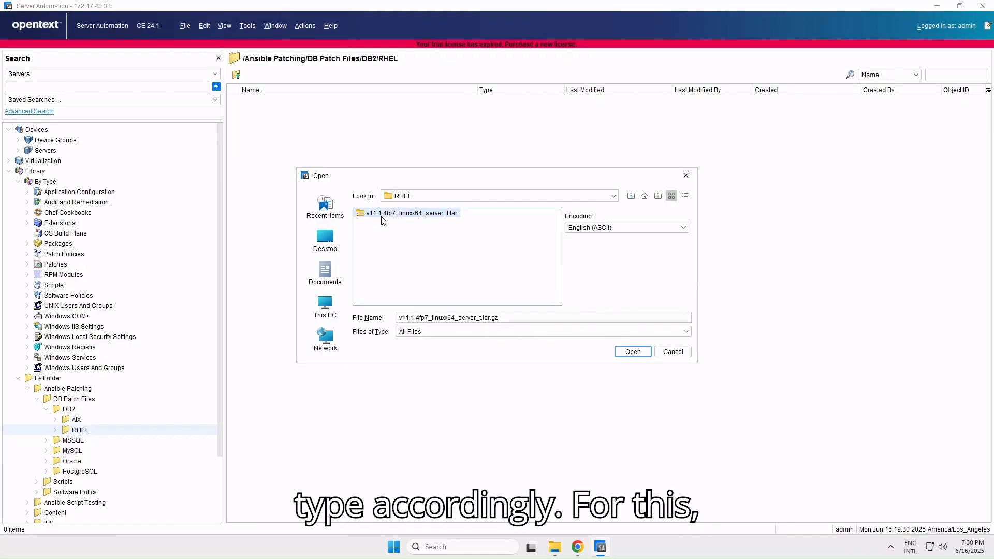
left_click(634, 353)
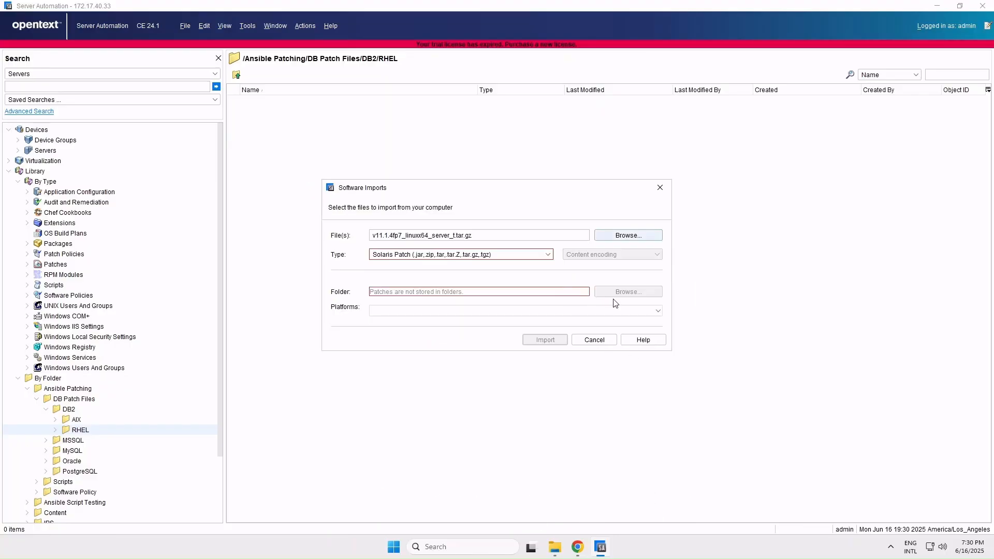
- Set the package type to ZIP Archive (.zip) and the platform to Red Hat, and run the import
left_click(548, 254)
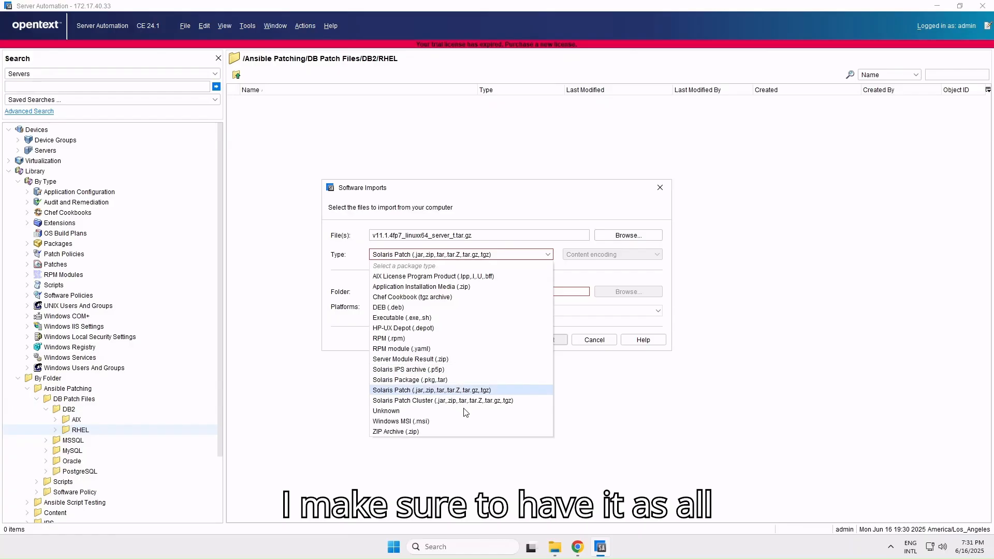
left_click(459, 431)
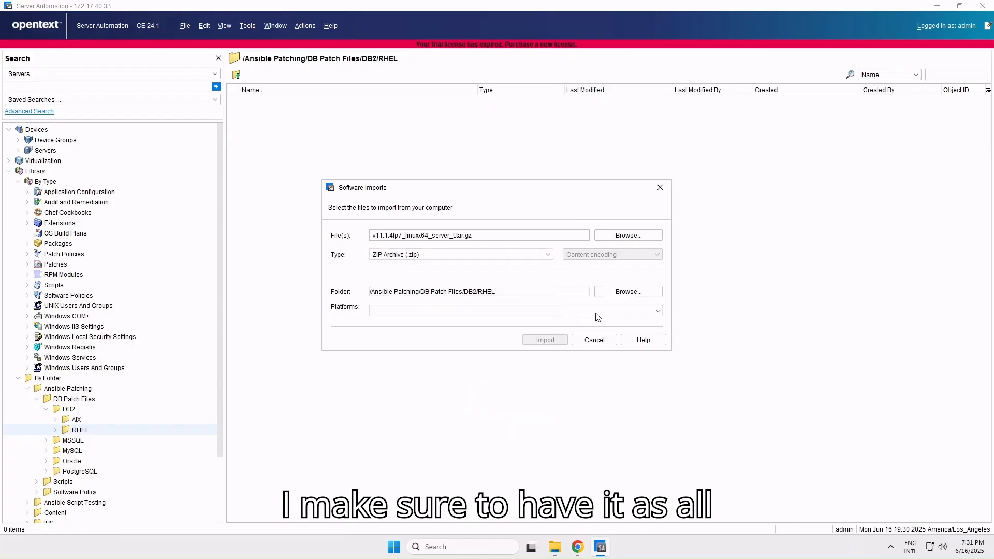
left_click(658, 311)
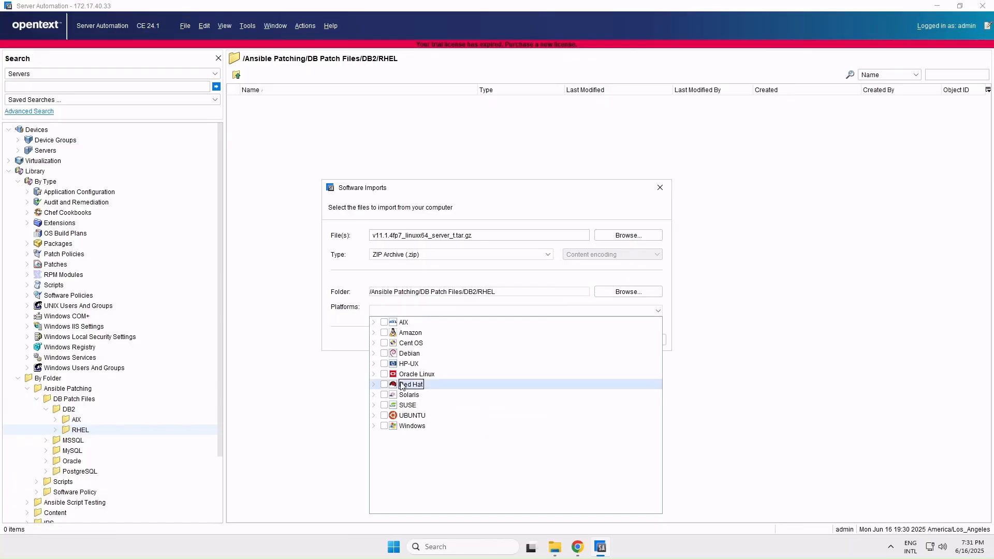
left_click(384, 385)
left_click(463, 280)
left_click(556, 342)
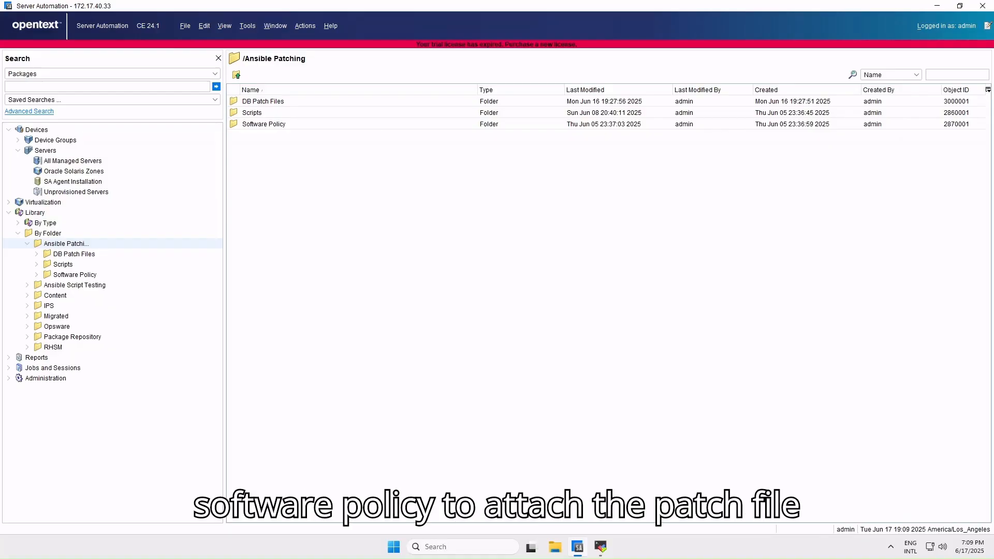
- Go to /Ansible Patching/Software Policy/MySQL and show the custom attributes of the policy nh2_mysql_rhel_patch_attribute
double_click(371, 124)
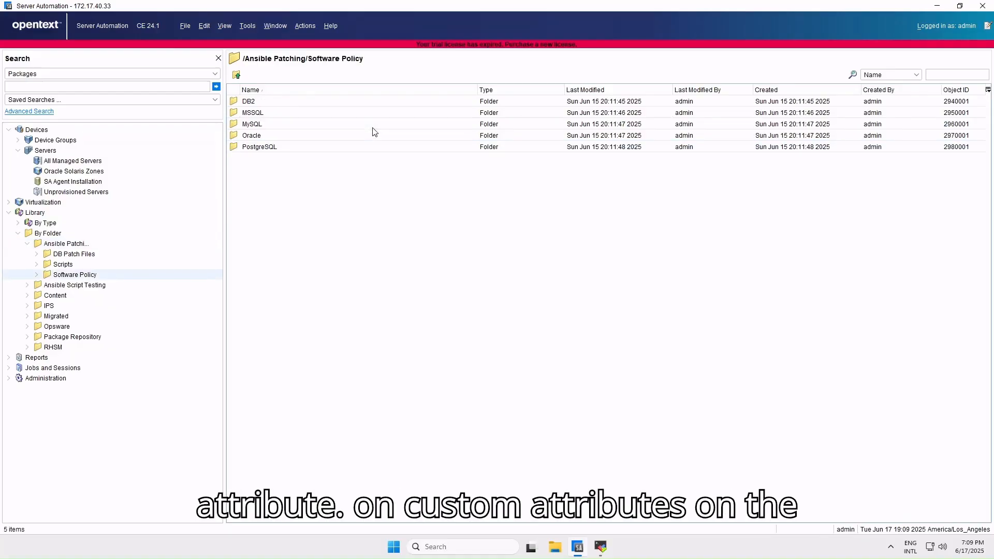
double_click(372, 124)
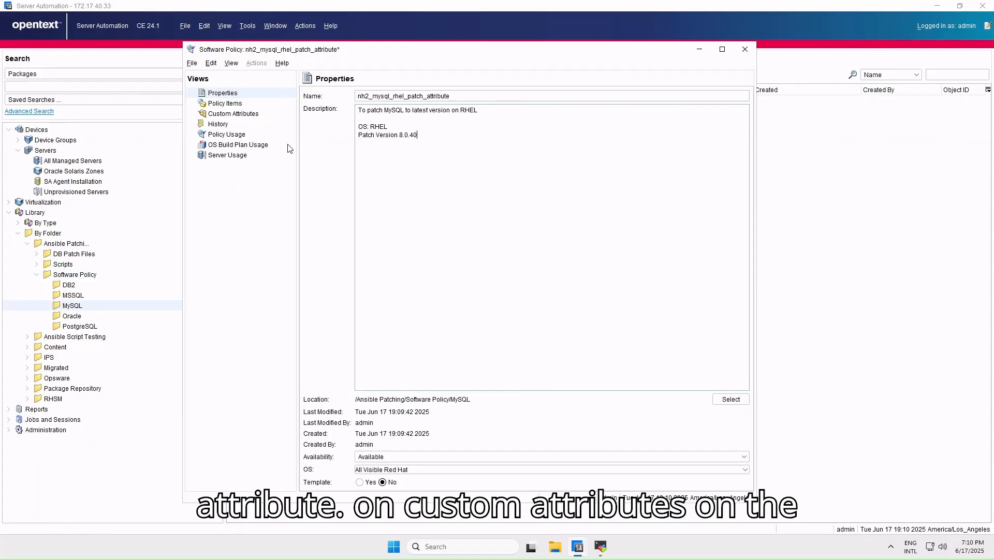
left_click(262, 119)
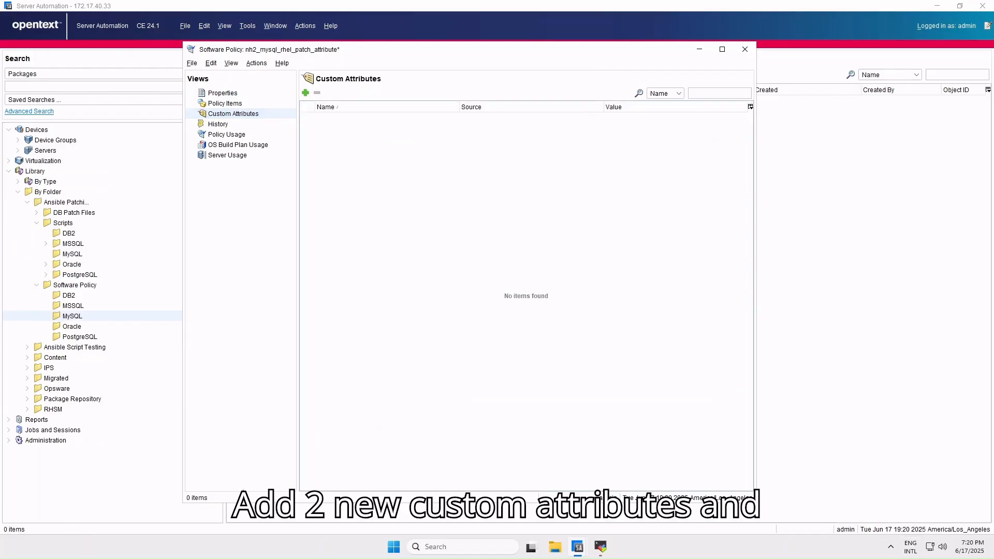
- Add two custom attributes named mysql_patchname and mysql_patchid to the software policy
left_click(305, 93)
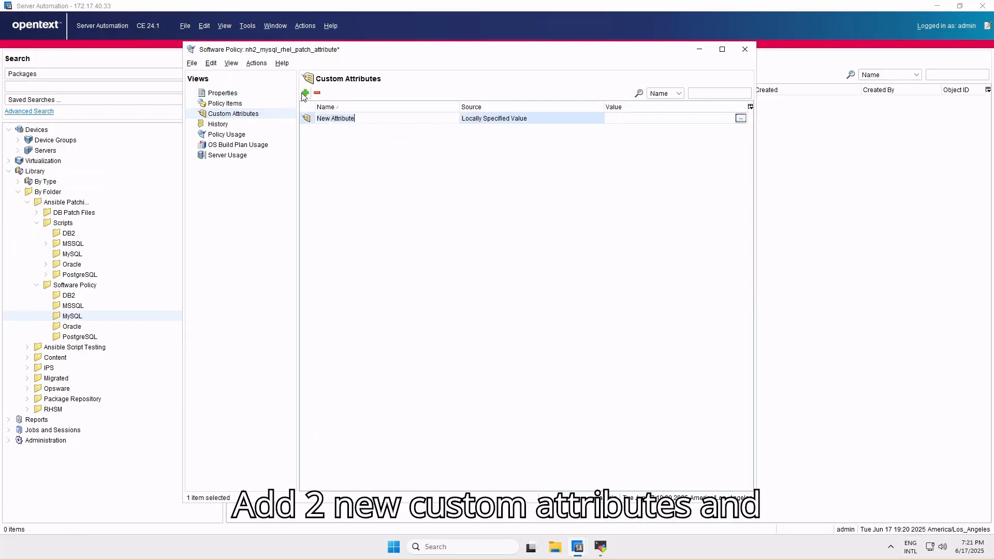
type("mysq")
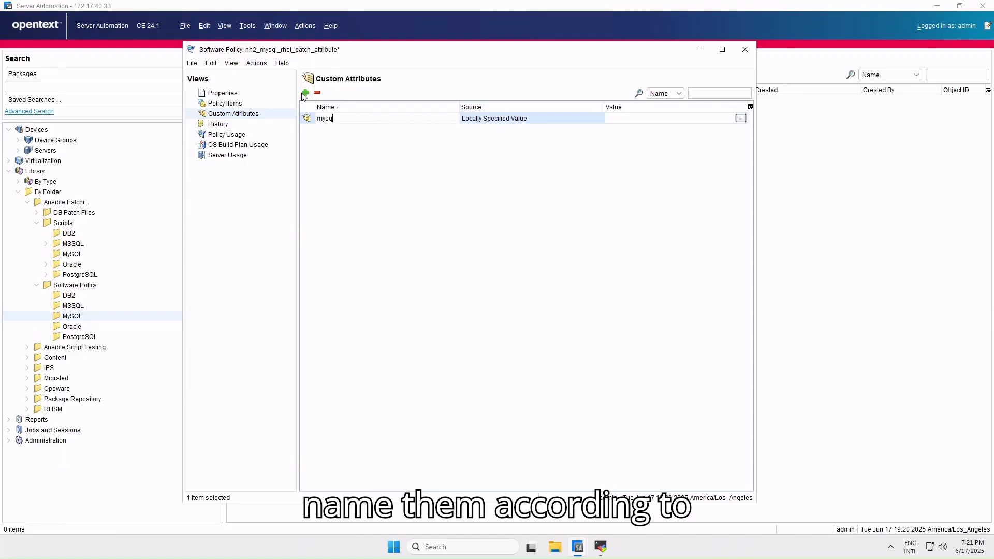
type("l_patchname")
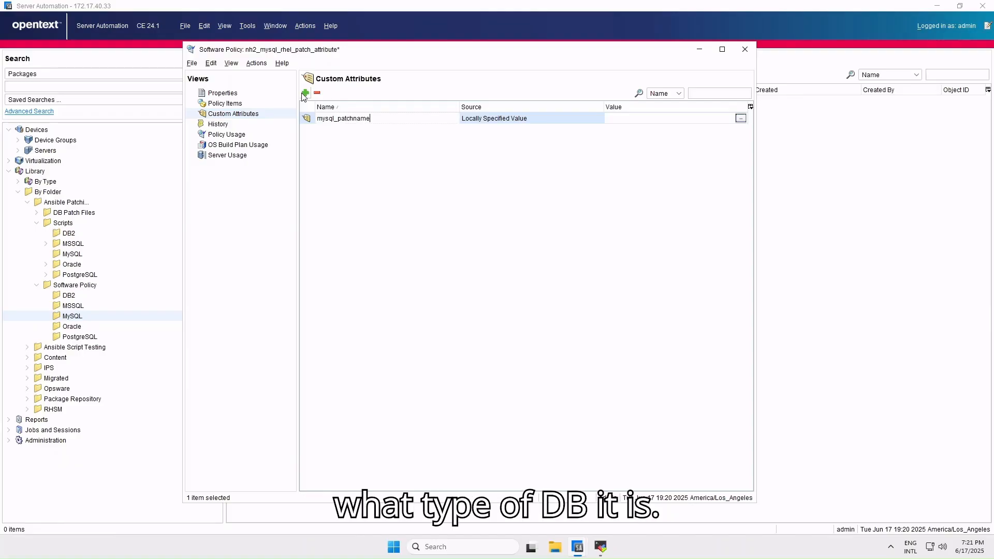
key("Return")
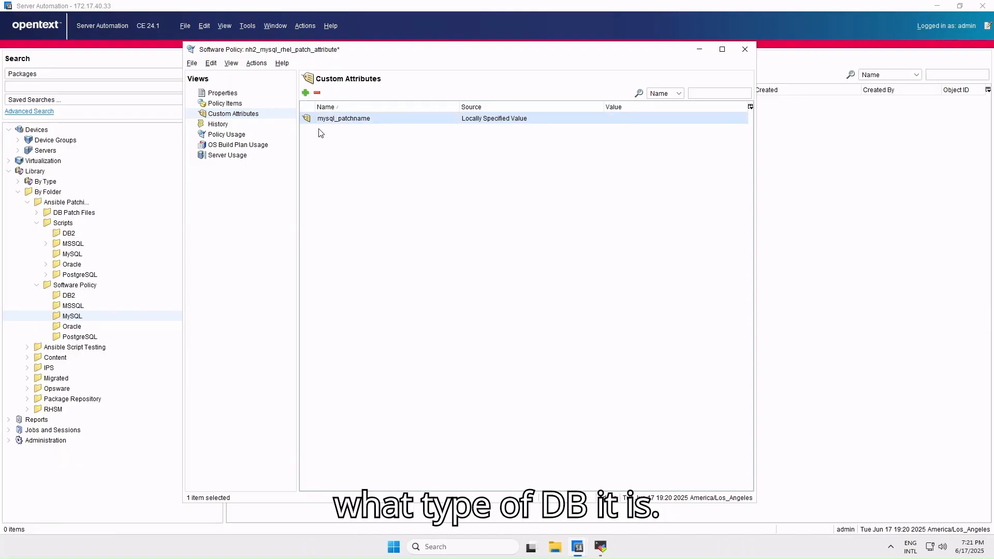
left_click(306, 93)
type("mysql")
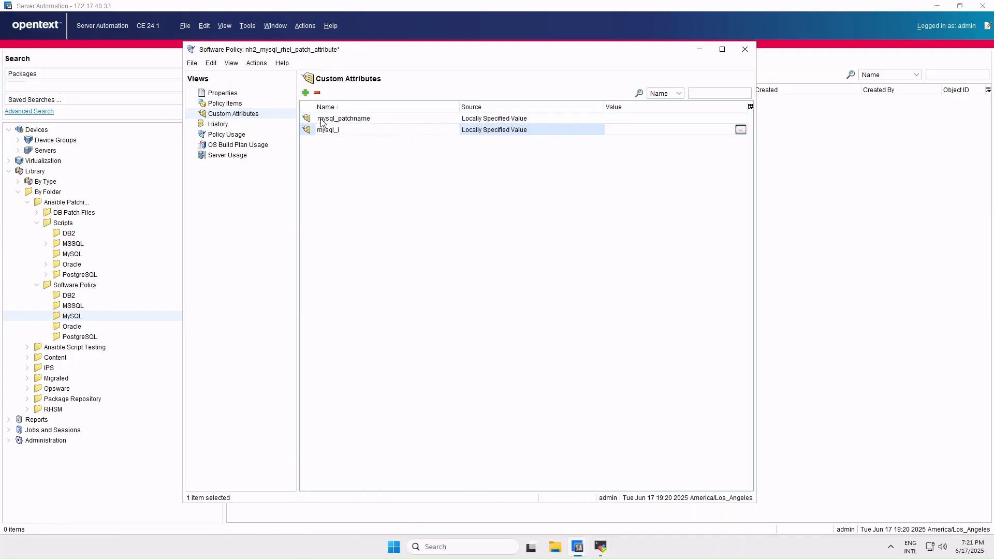
type("_patchid")
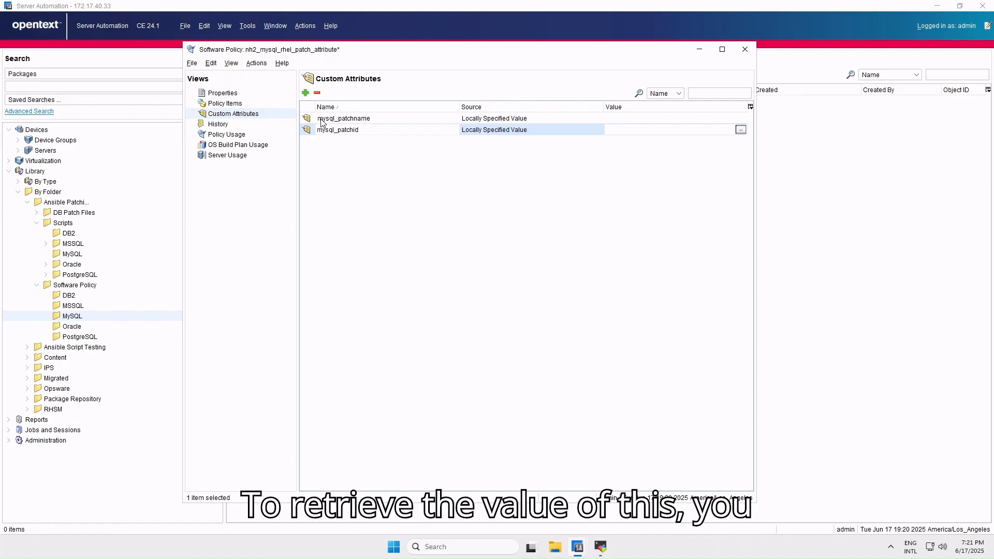
key("Return")
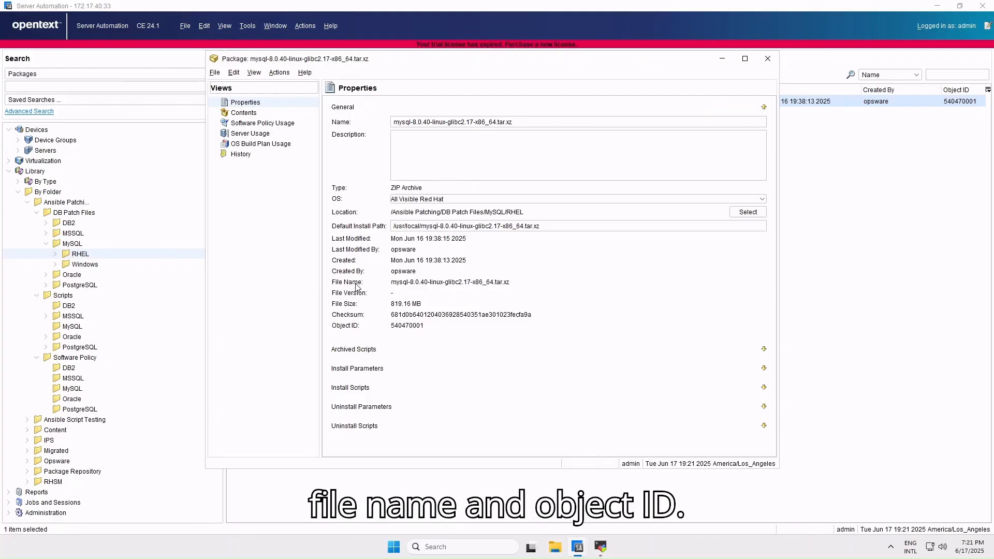
- Copy the MySQL RHEL package's file name, mysql-8.0.40-linux-glibc2.17-x86_64.tar.xz, into the value of the mysql_patchname attribute
left_click_drag(396, 284, 513, 282)
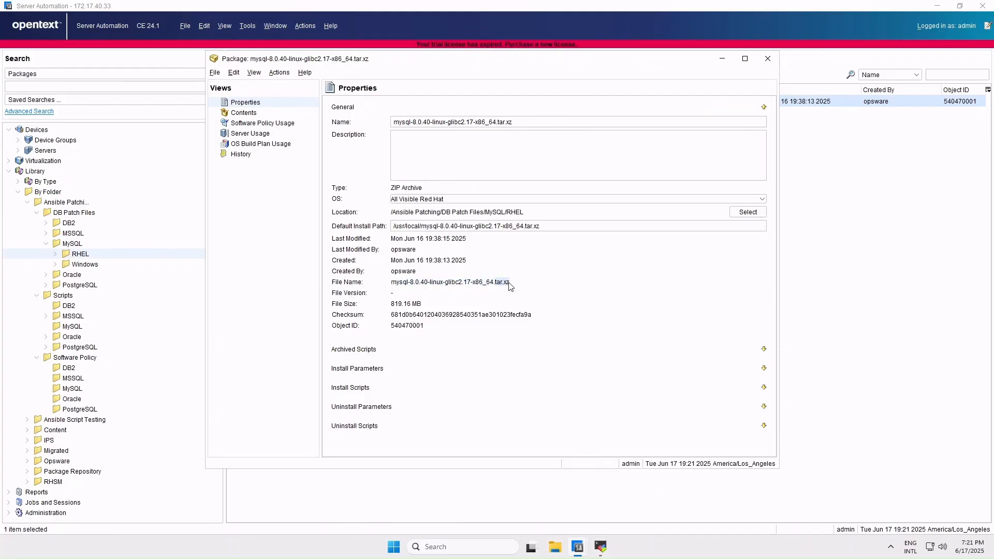
triple_click(509, 283)
key("ctrl+c")
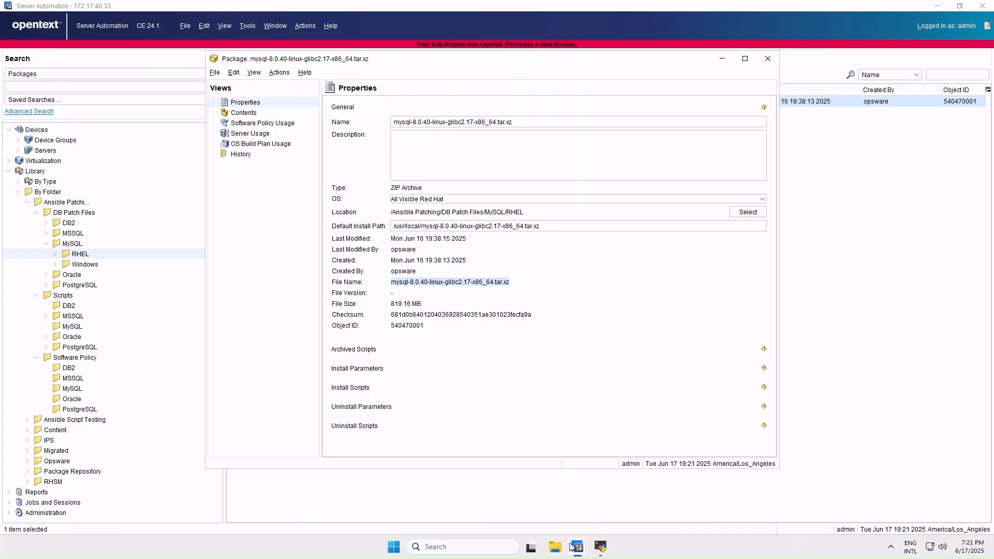
mouse_move(571, 548)
left_click(588, 493)
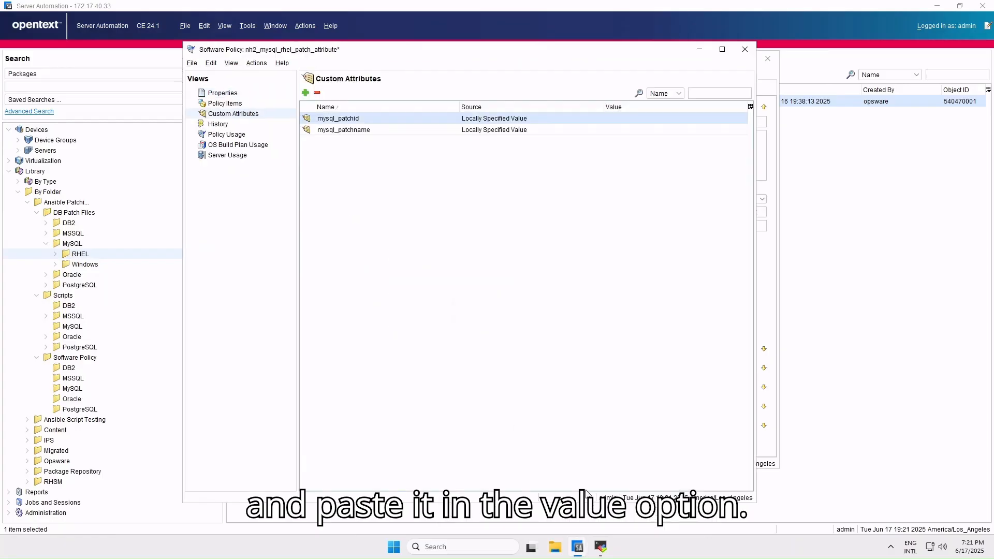
left_click(621, 130)
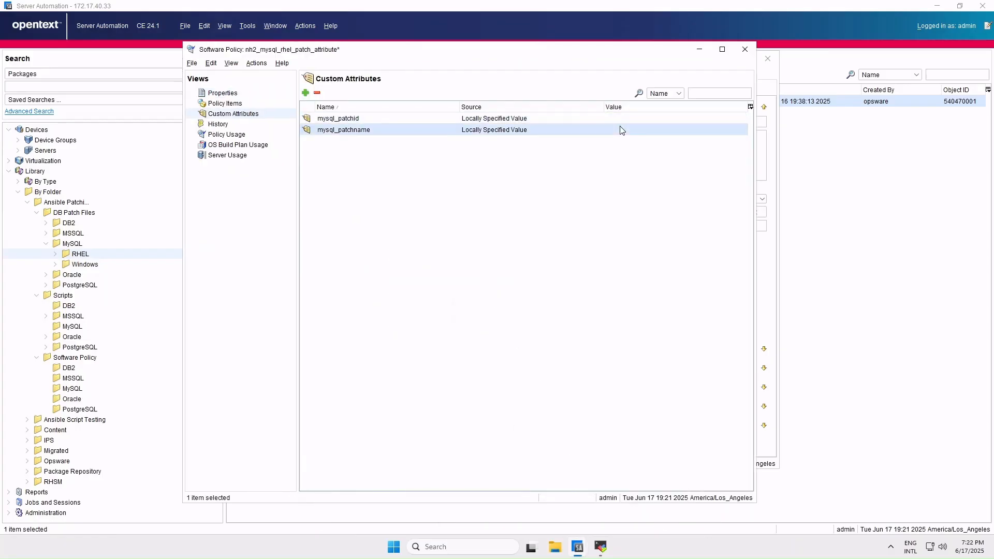
left_click(623, 130)
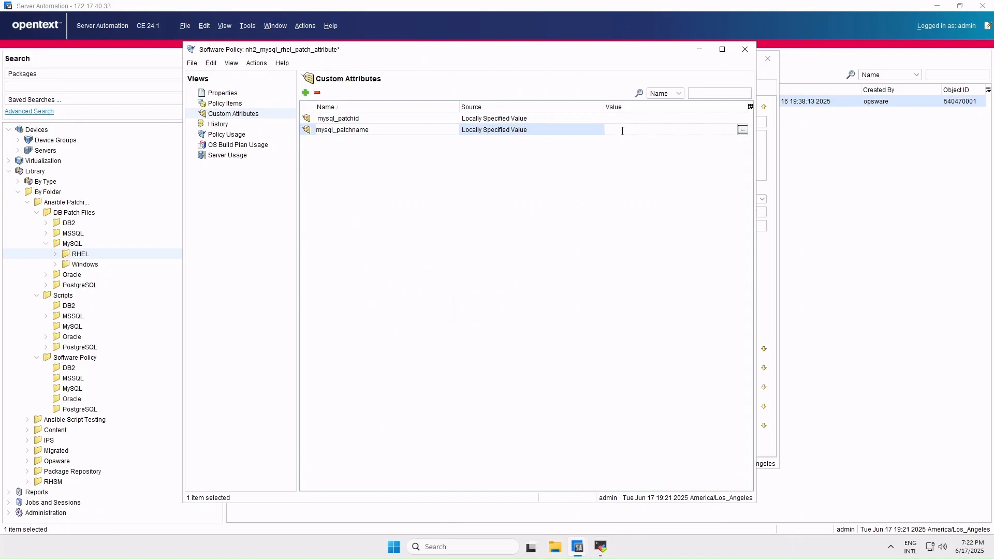
key("ctrl+v")
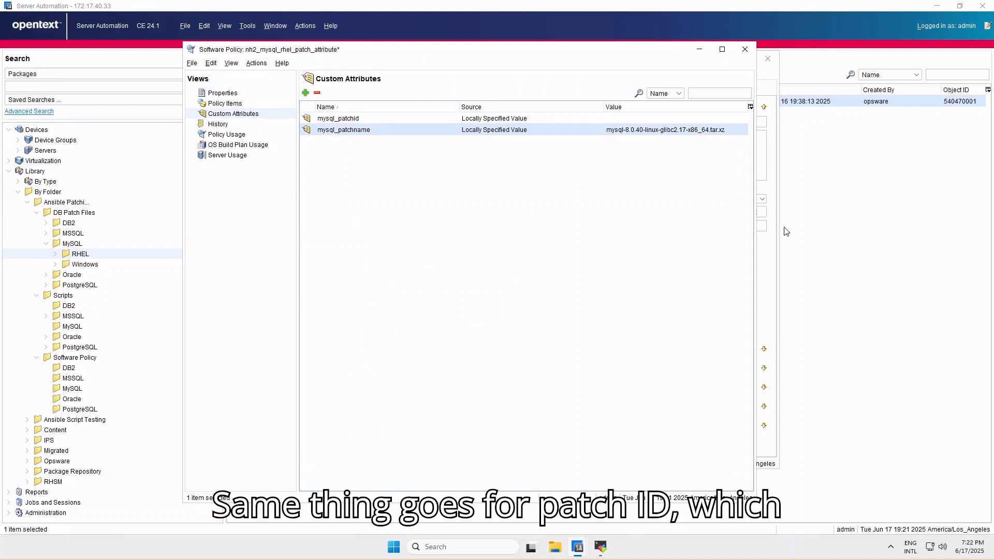
- Copy the MySQL package's Object ID, 540470001, into the value of the mysql_patchid attribute
left_click(775, 271)
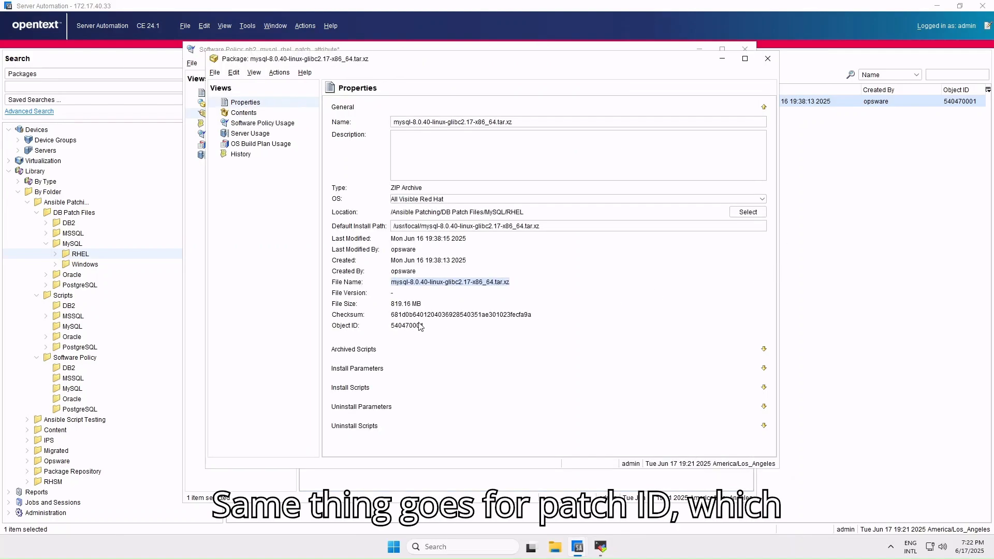
left_click(186, 252)
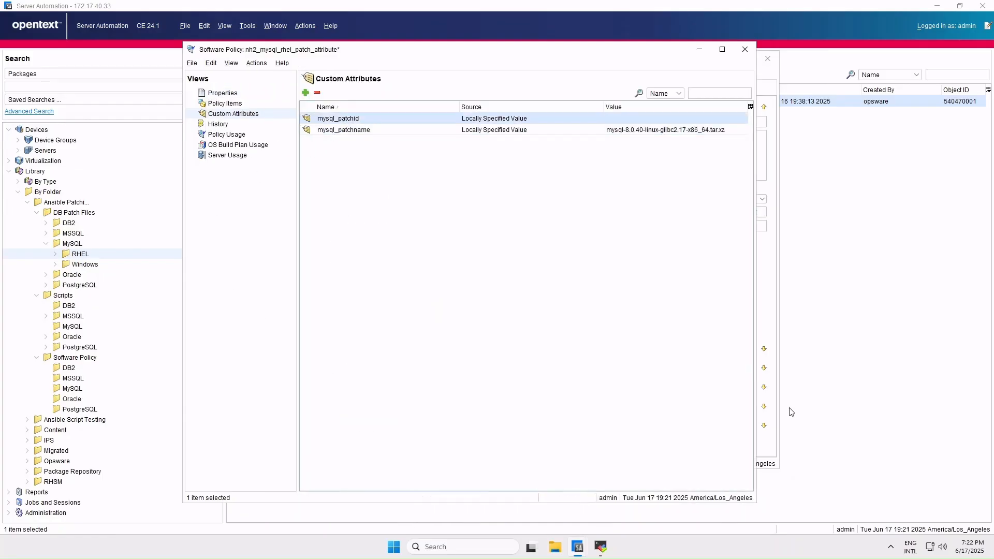
left_click(766, 310)
double_click(408, 328)
key("ctrl+c")
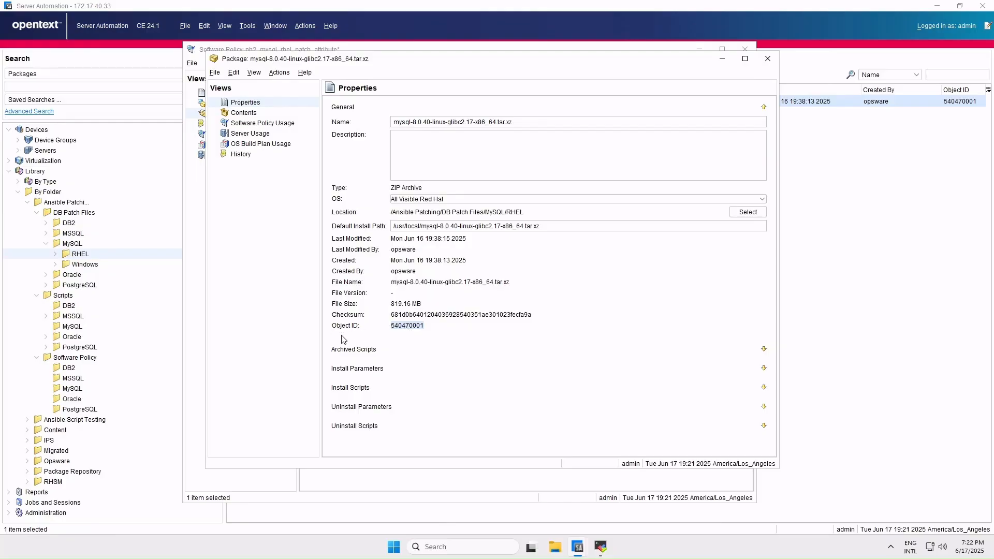
left_click(191, 247)
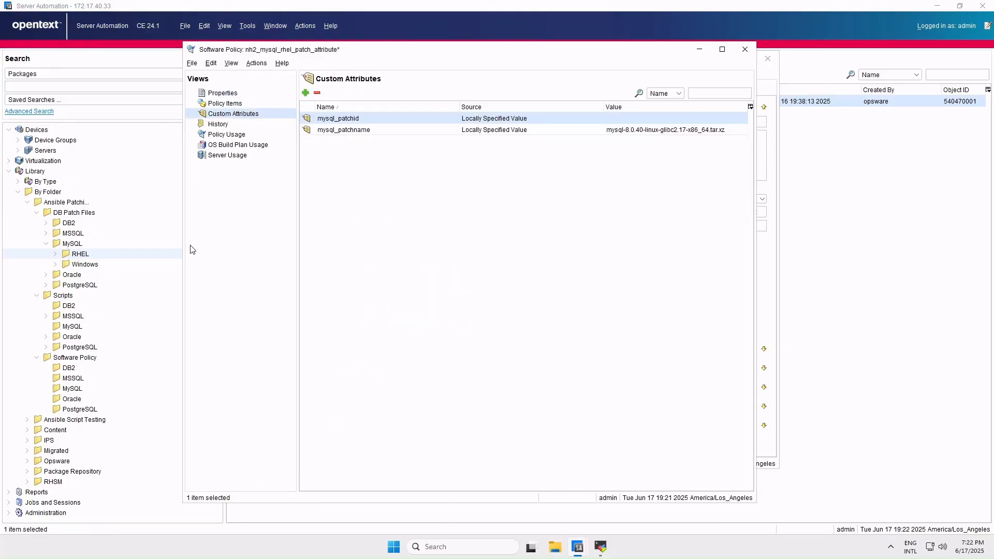
double_click(612, 117)
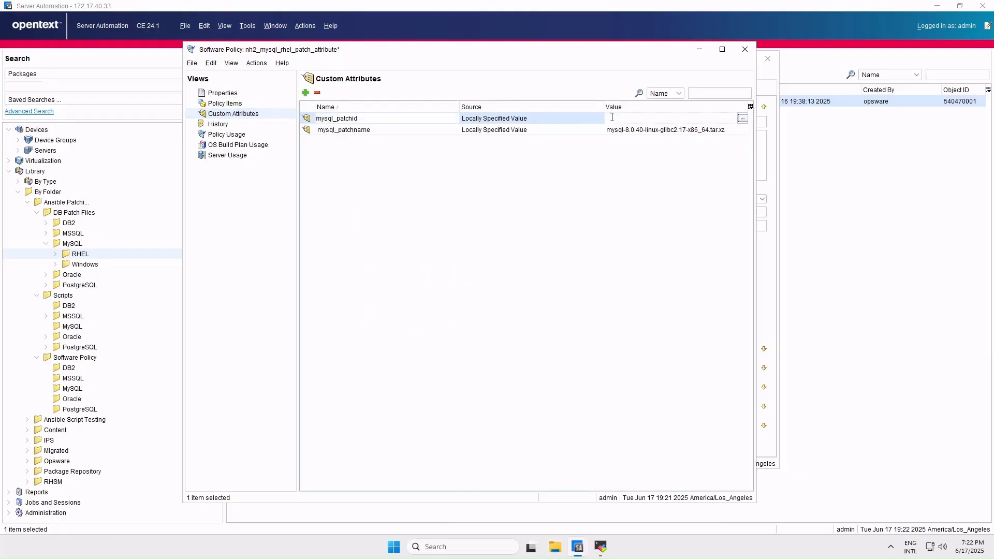
key("ctrl+v")
key("Return")
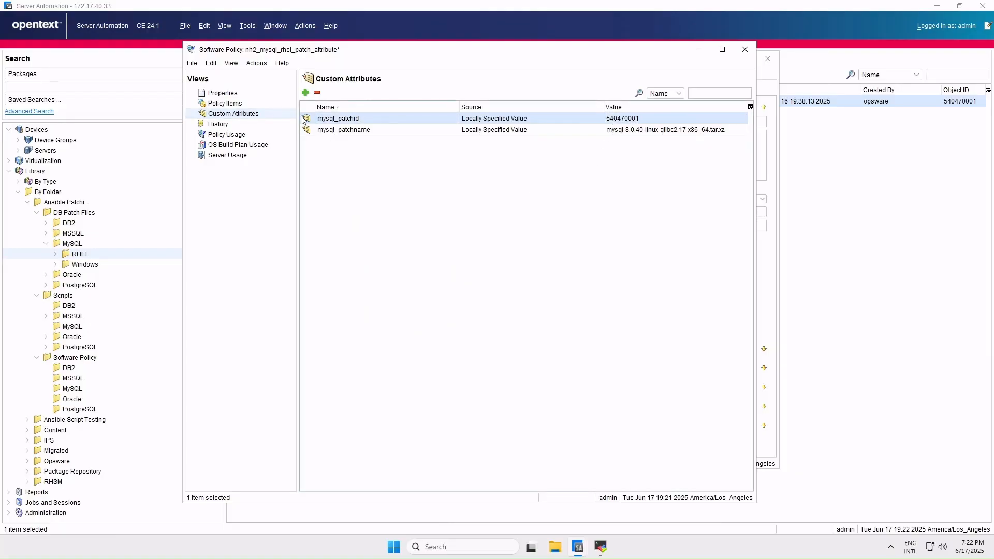
- Save the software policy nh2_mysql_rhel_patch_attribute with its custom attributes
left_click(192, 64)
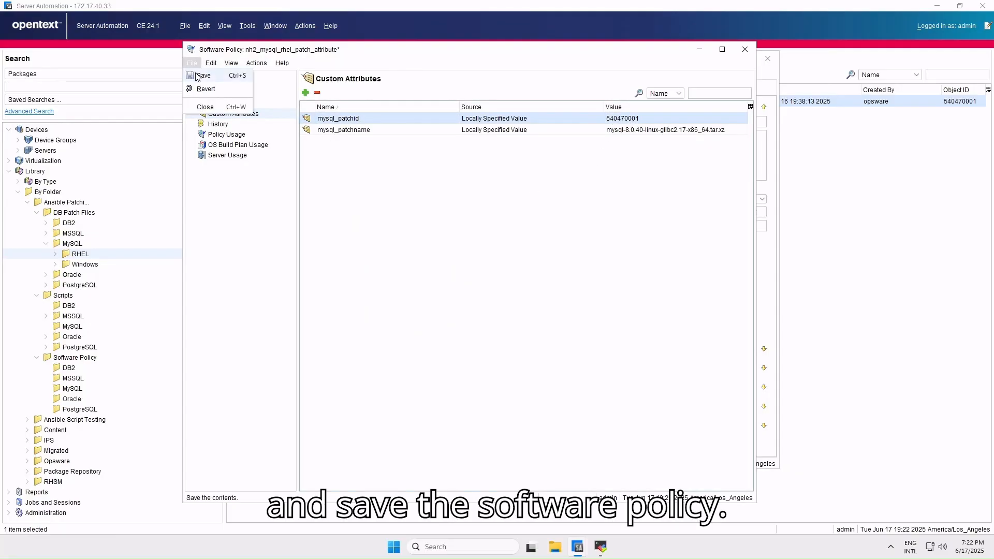
left_click(203, 73)
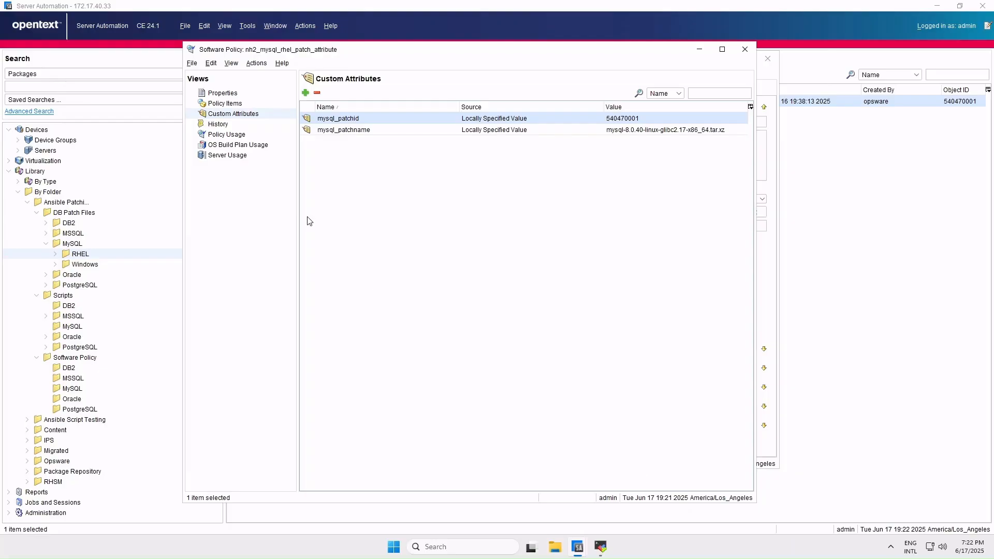
left_click(258, 93)
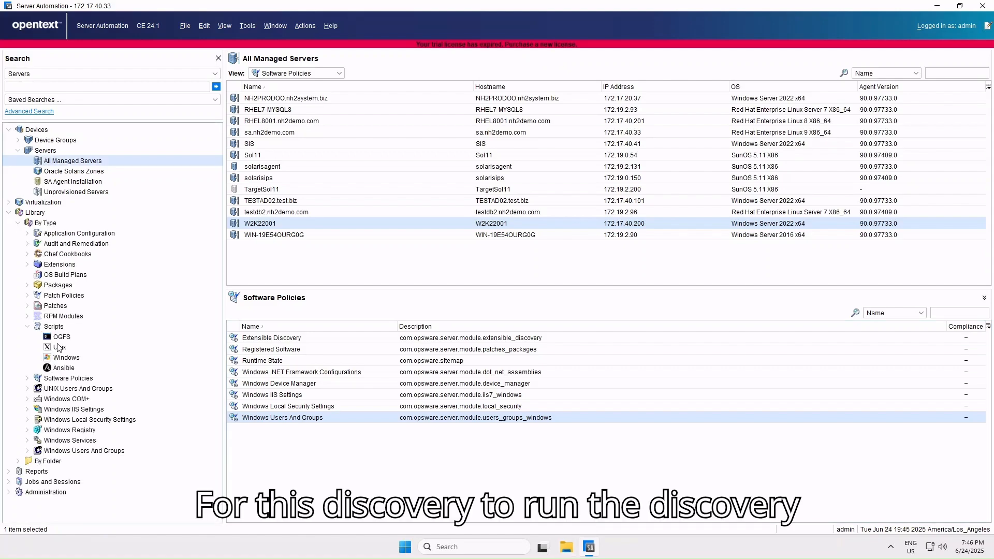
- Set up a run of the Ansible playbook nh2_mysql_discovery_v1 with managed server W2K22001 as the target device
left_click(58, 368)
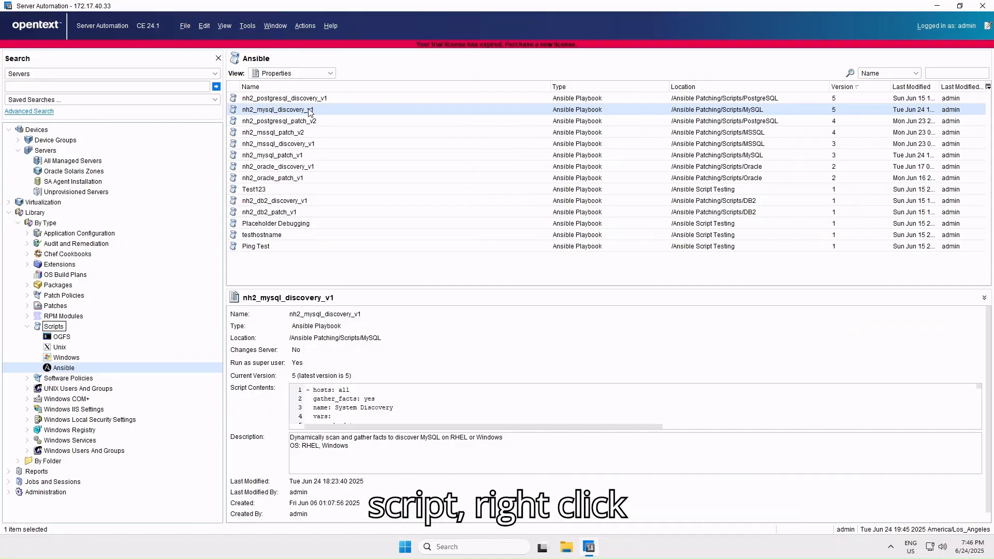
right_click(309, 111)
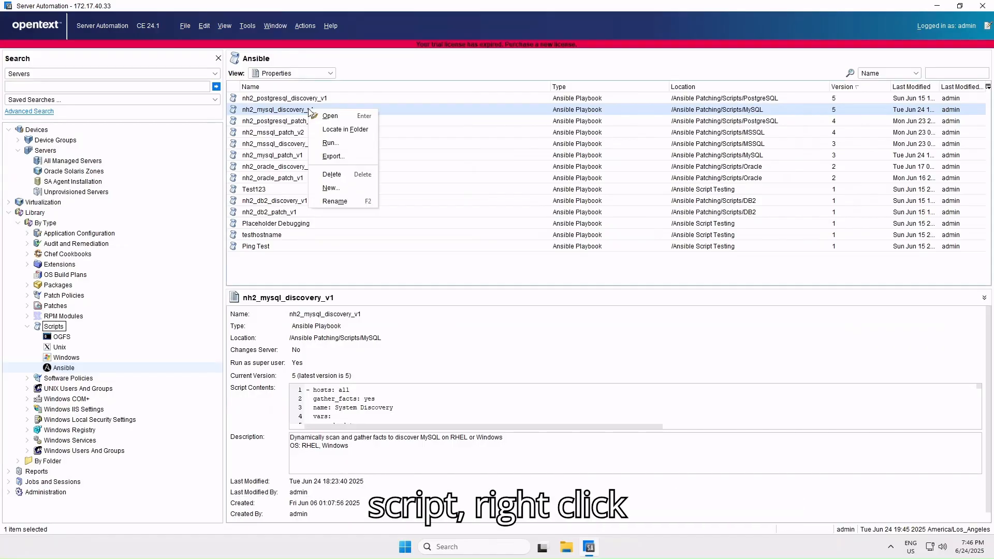
left_click(329, 144)
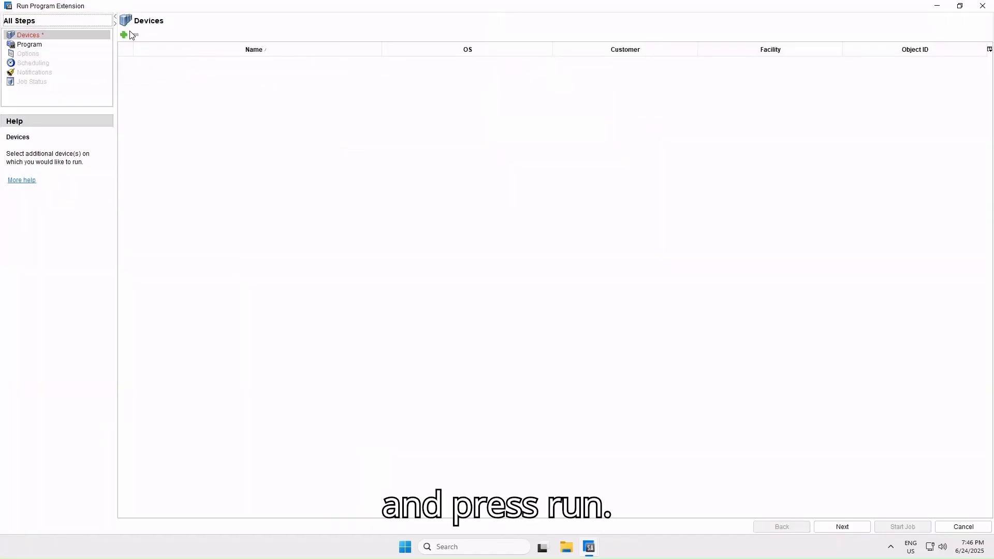
left_click(125, 35)
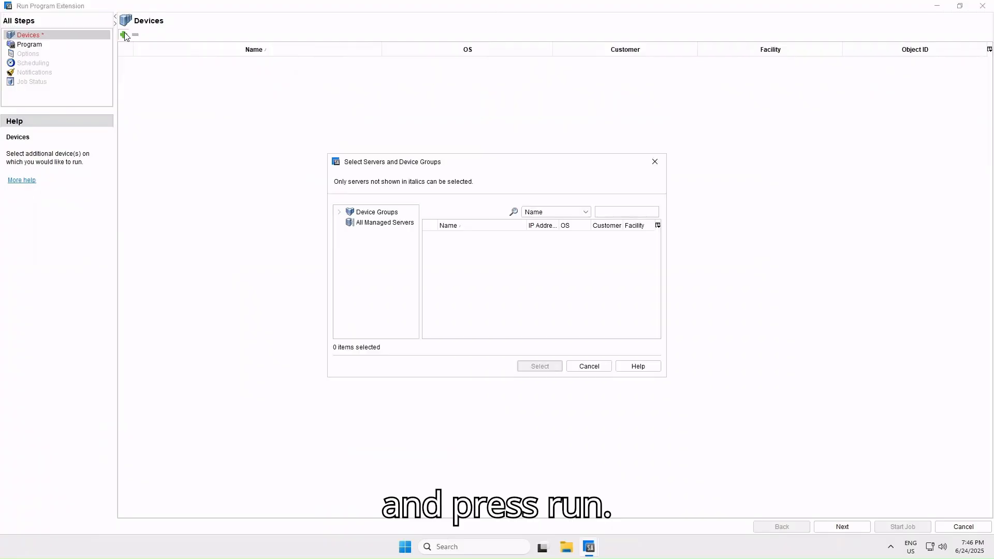
left_click(379, 224)
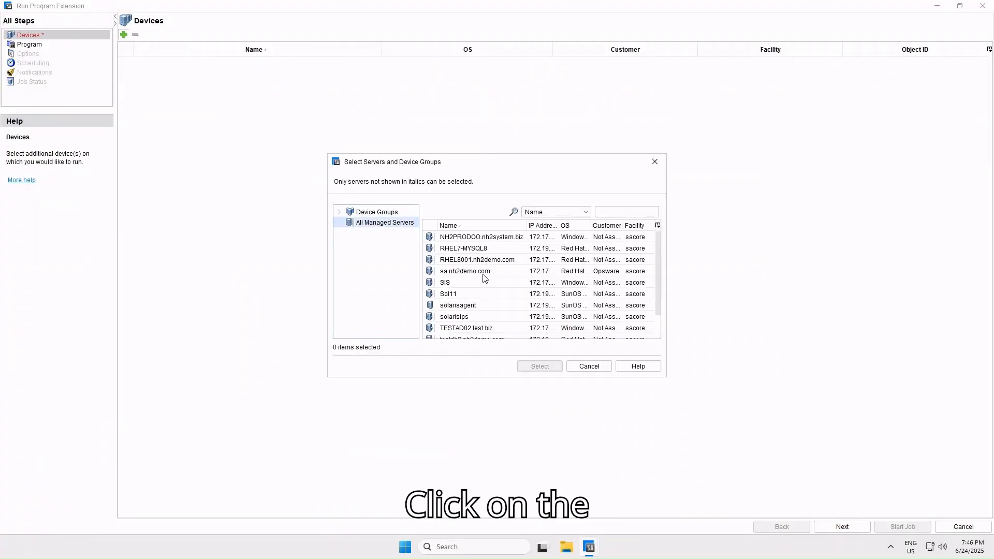
scroll(485, 267, "down", 1)
left_click(471, 322)
left_click(538, 368)
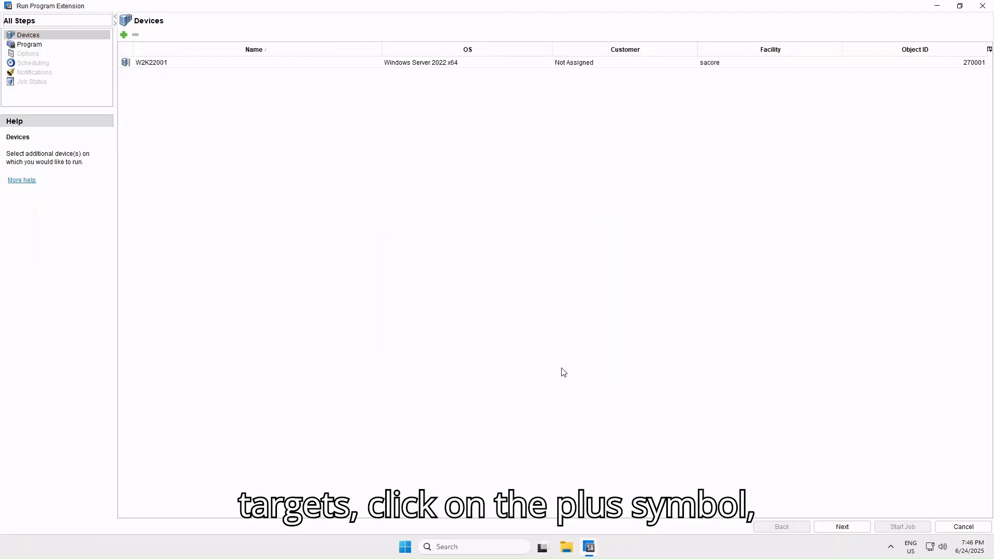
- Start the discovery job with the default program and runtime options, and display the job output for W2K22001
left_click(843, 527)
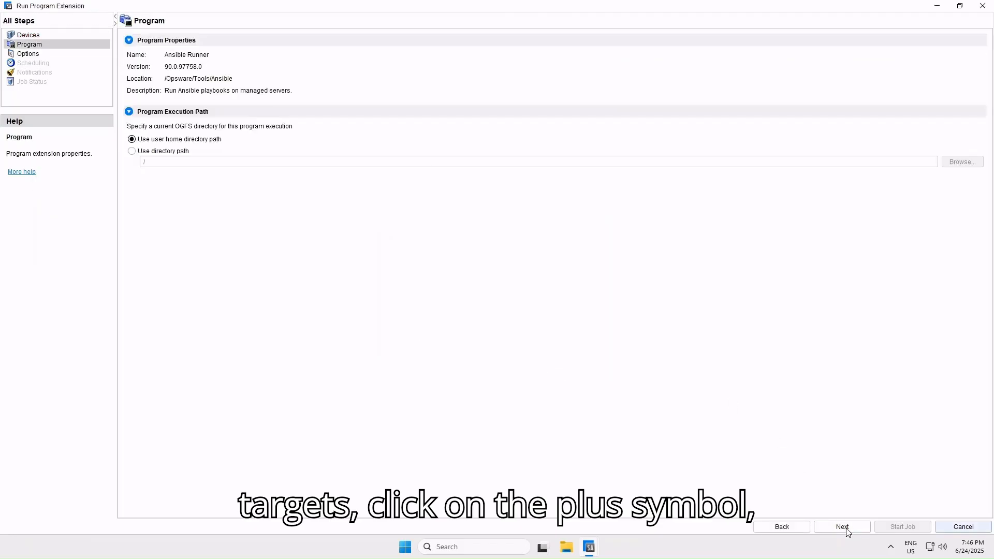
left_click(842, 527)
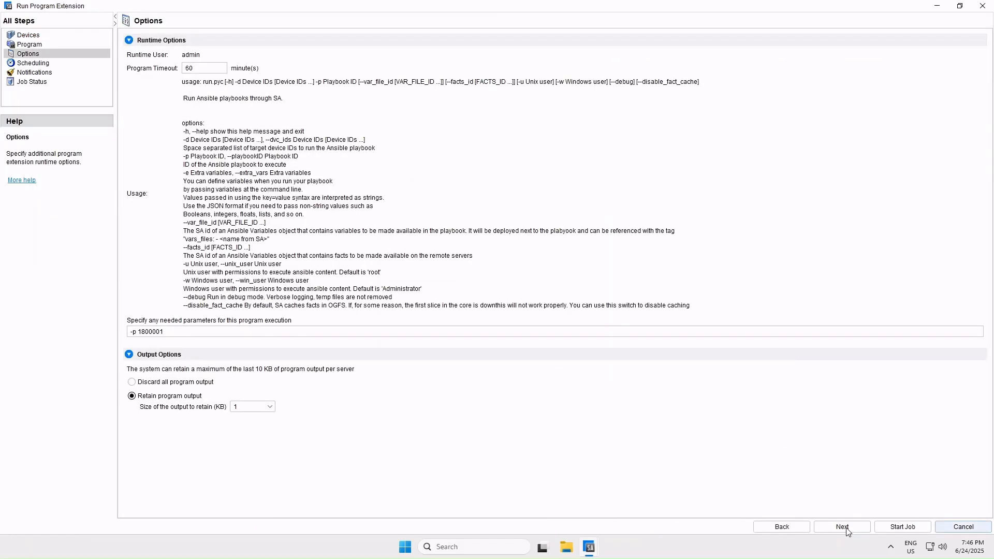
left_click(913, 527)
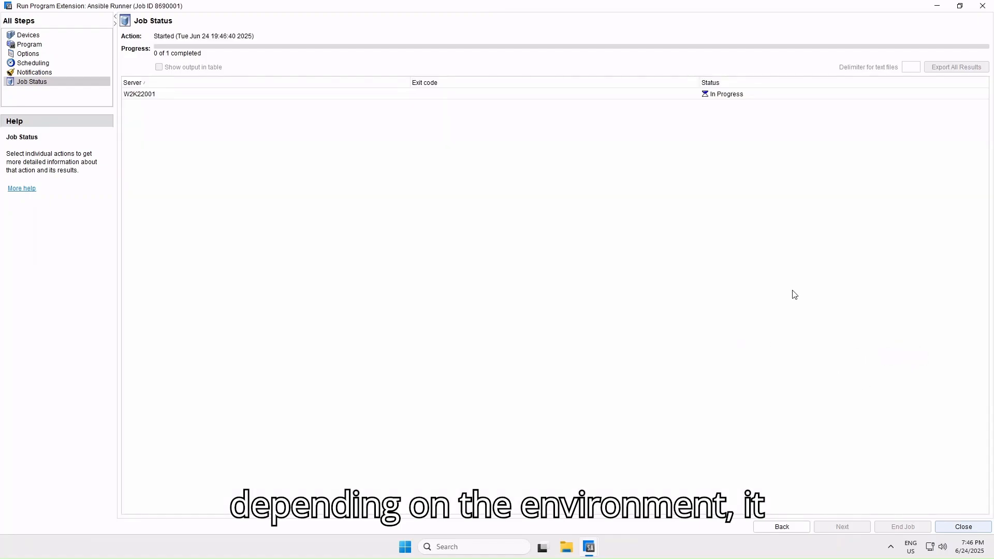
left_click(625, 92)
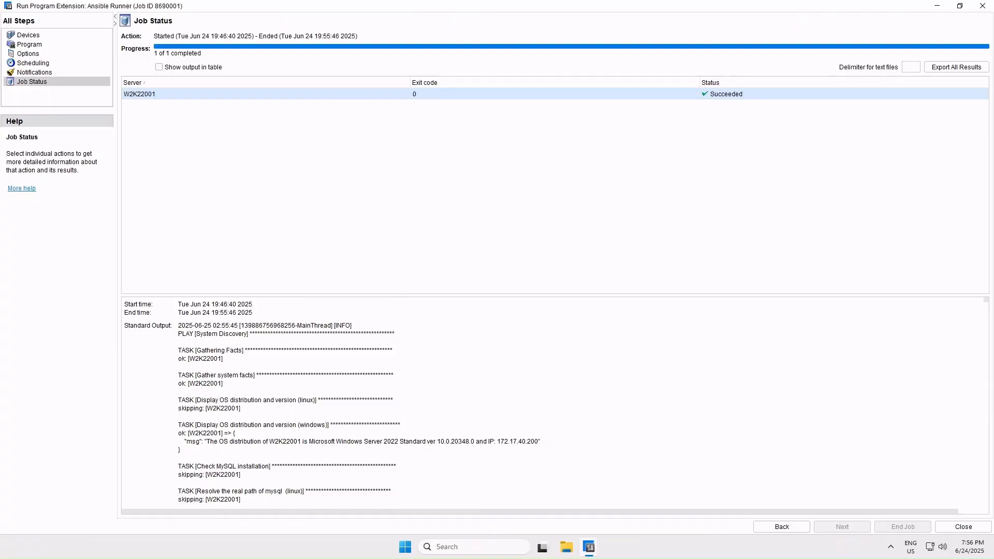
- Return to the managed servers and examine the MySQL custom attributes of server W2K22001
left_click(594, 550)
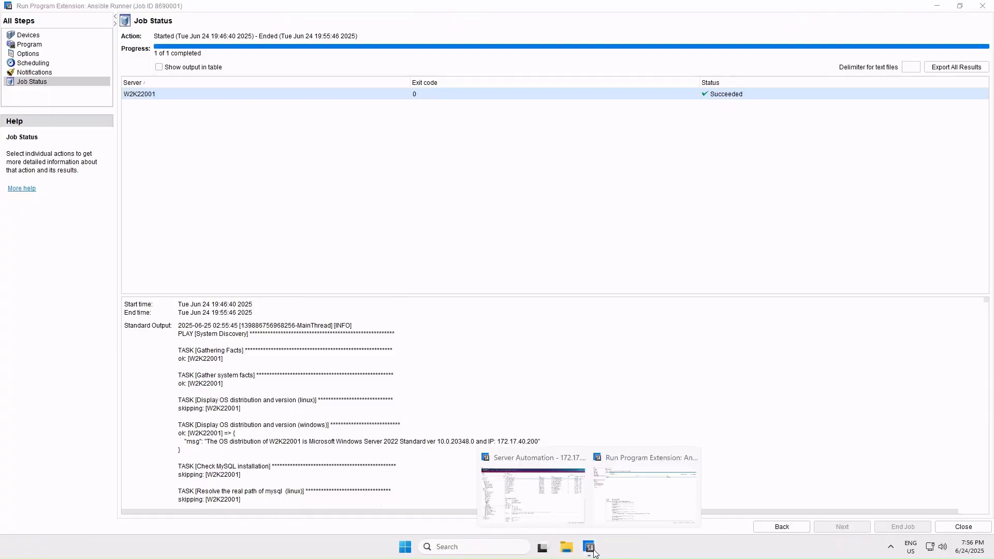
left_click(548, 506)
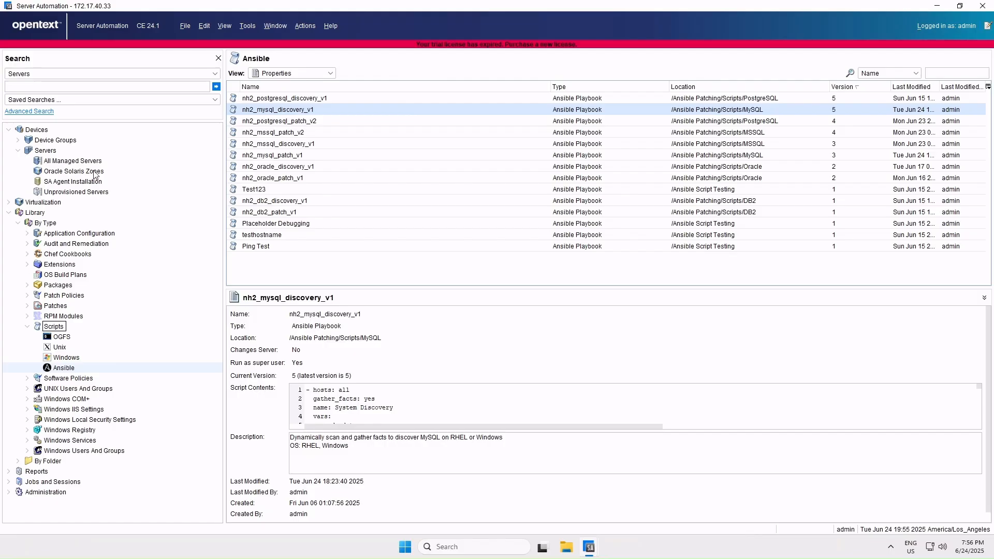
left_click(87, 162)
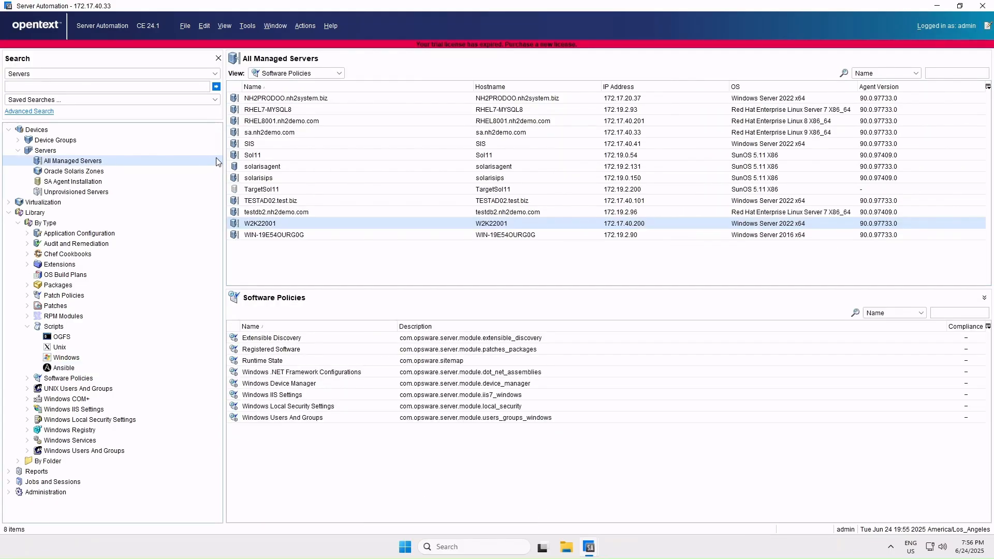
right_click(280, 228)
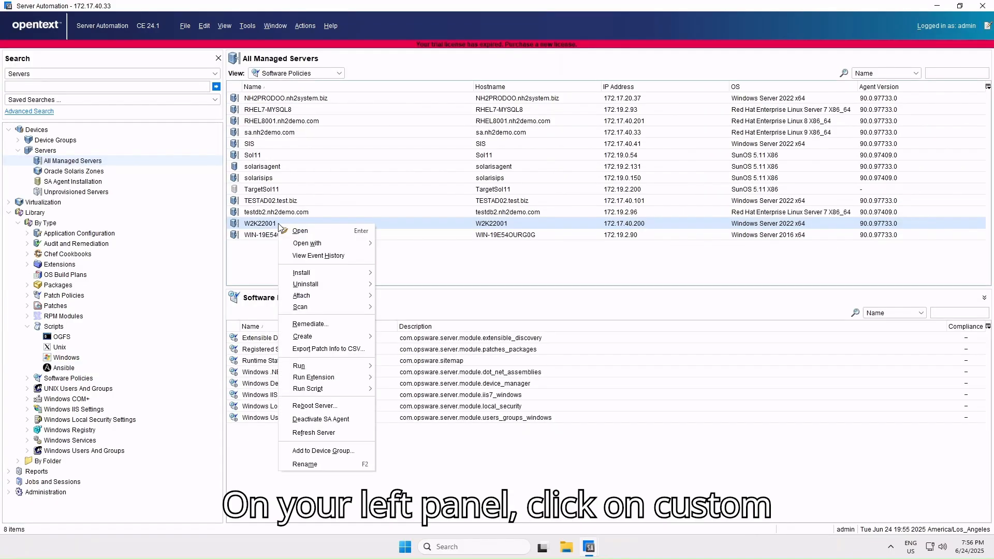
left_click(295, 233)
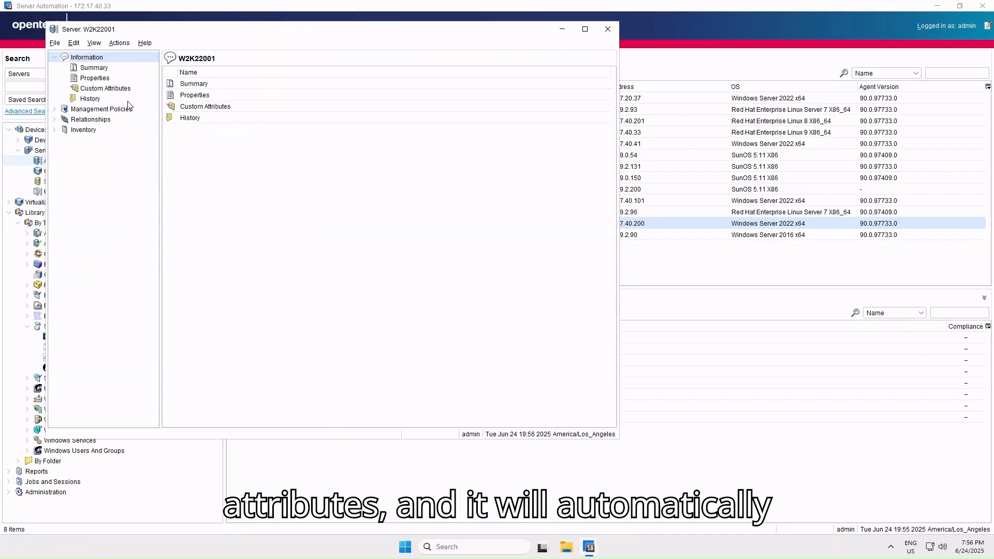
left_click(129, 90)
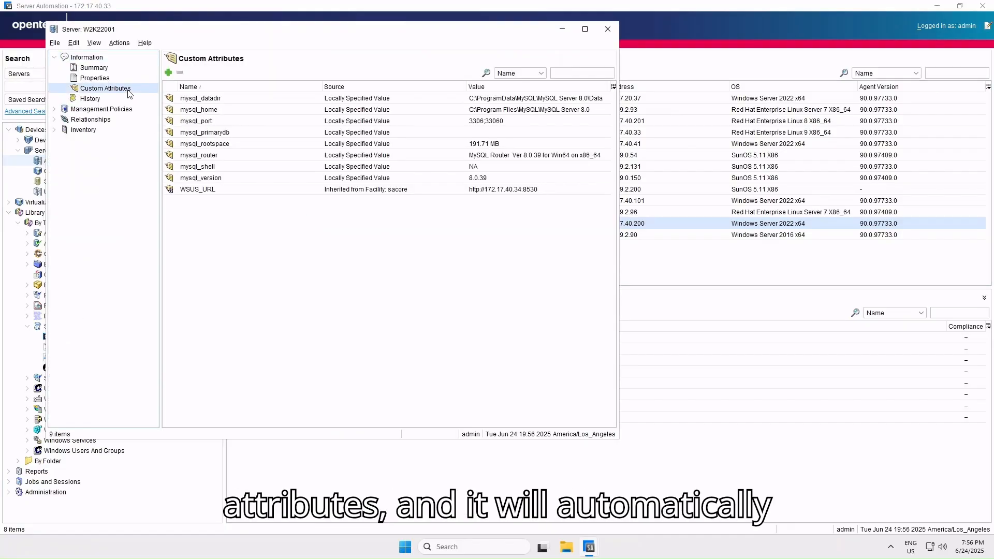
left_click_drag(205, 101, 208, 181)
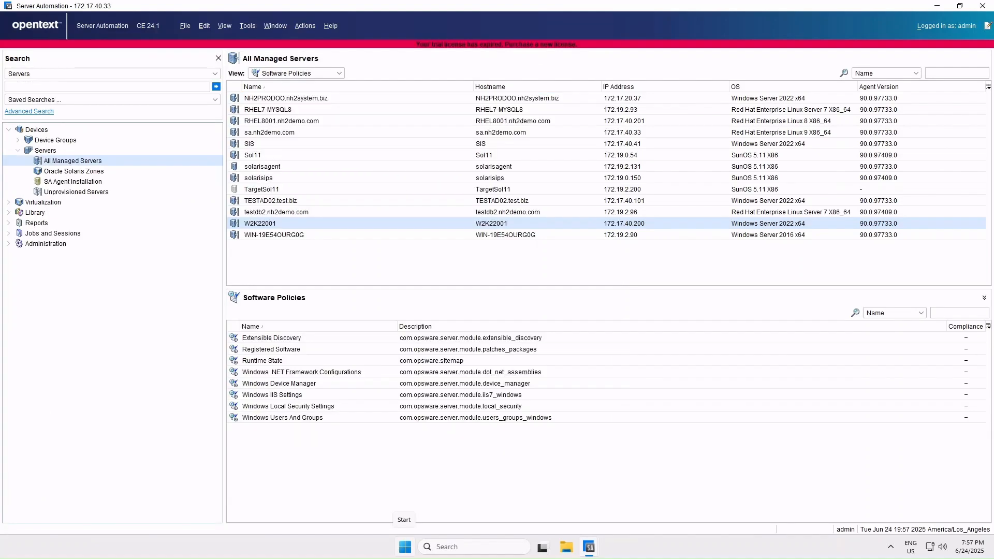
- Attach the software policy nh2_mysql_windows_patch to server W2K22001 with immediate remediation turned off
right_click(313, 227)
mouse_move(353, 395)
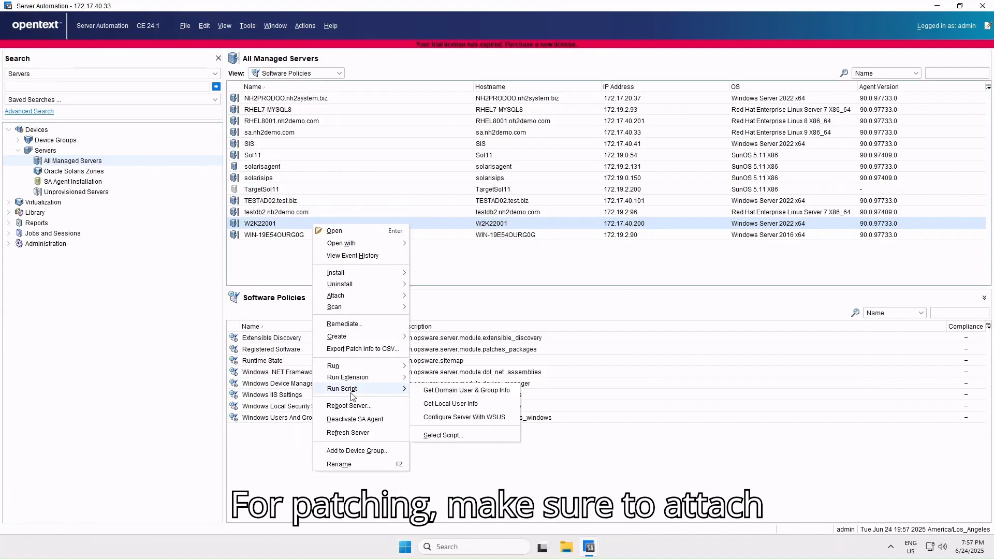
mouse_move(373, 297)
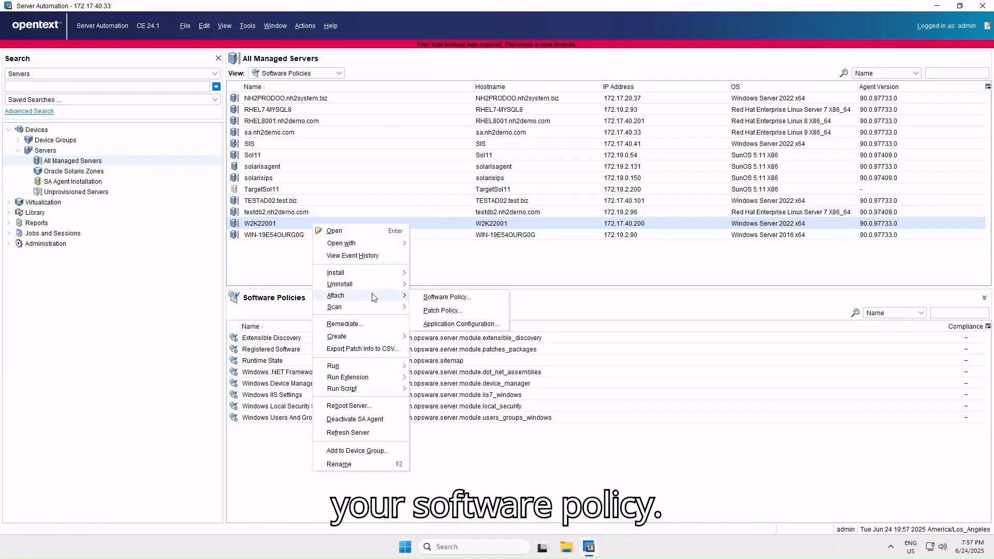
left_click(429, 300)
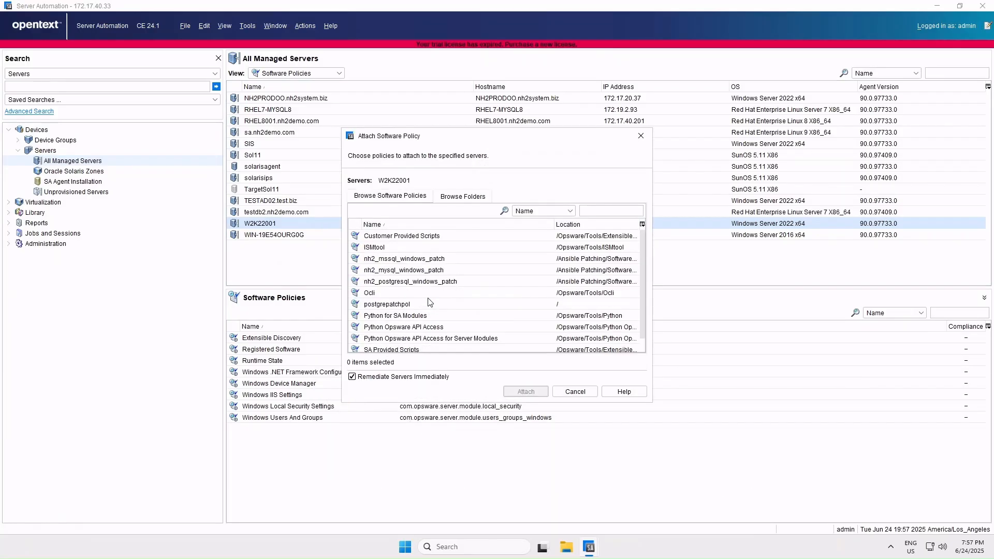
left_click(404, 378)
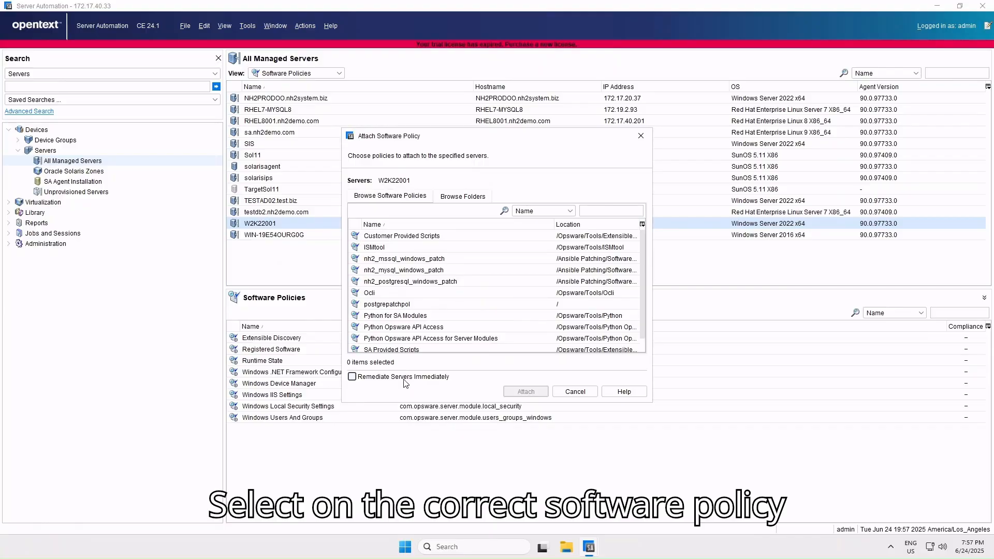
left_click(412, 271)
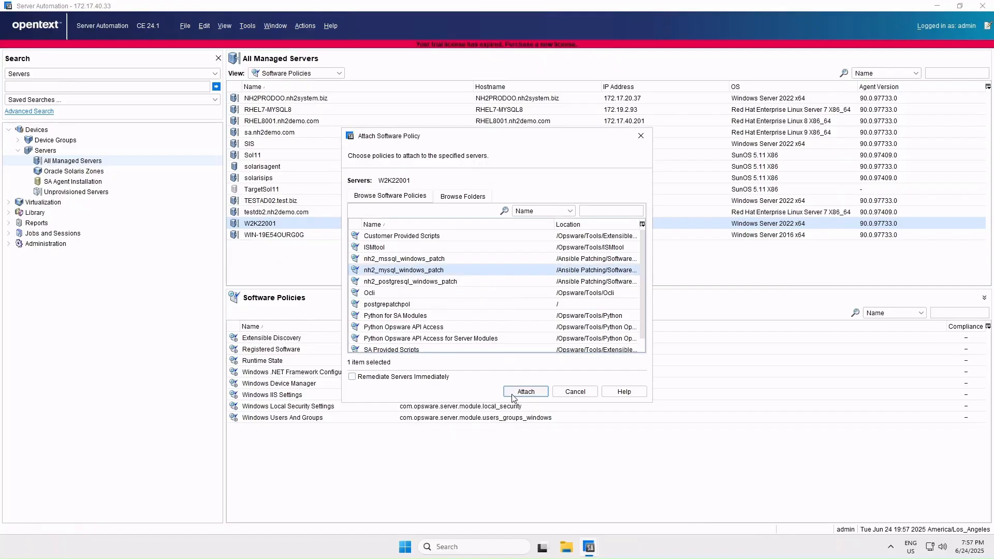
left_click(525, 392)
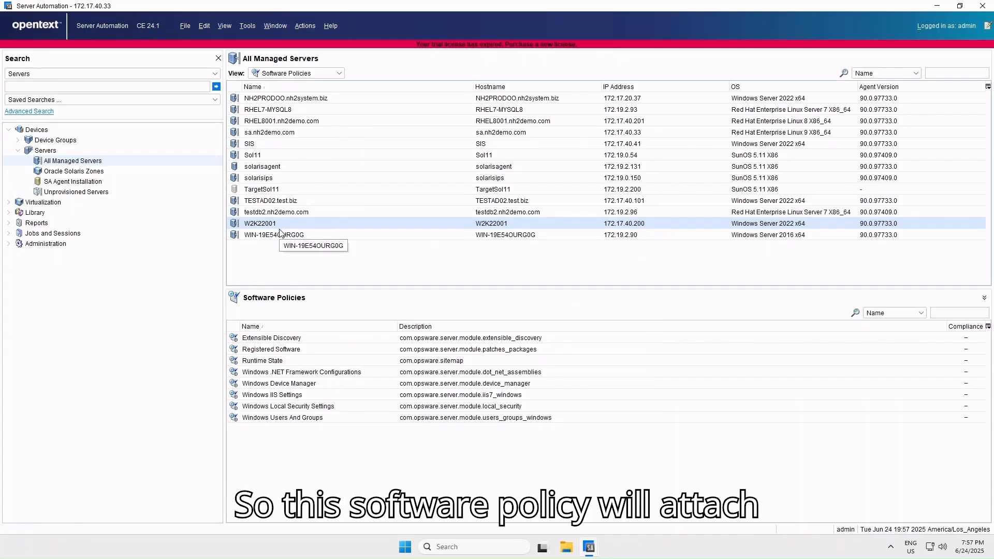
- Update the cache and reopen server W2K22001 to check its information after attaching the policy
left_click(250, 27)
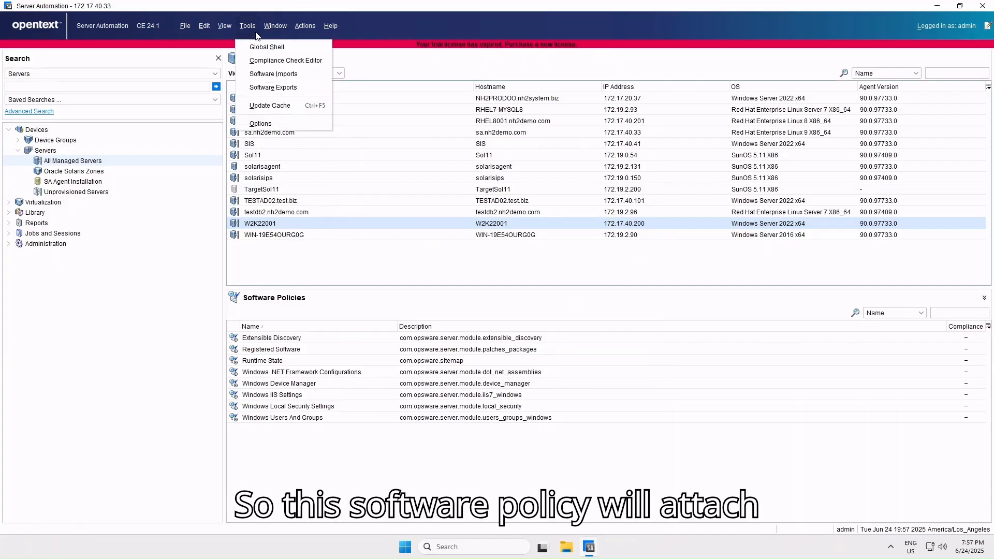
left_click(265, 108)
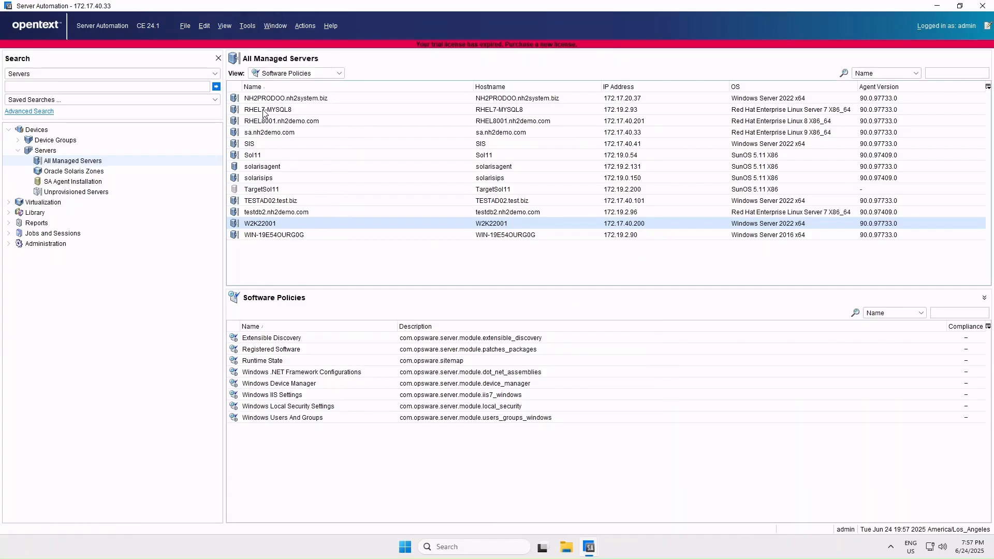
right_click(270, 227)
left_click(291, 230)
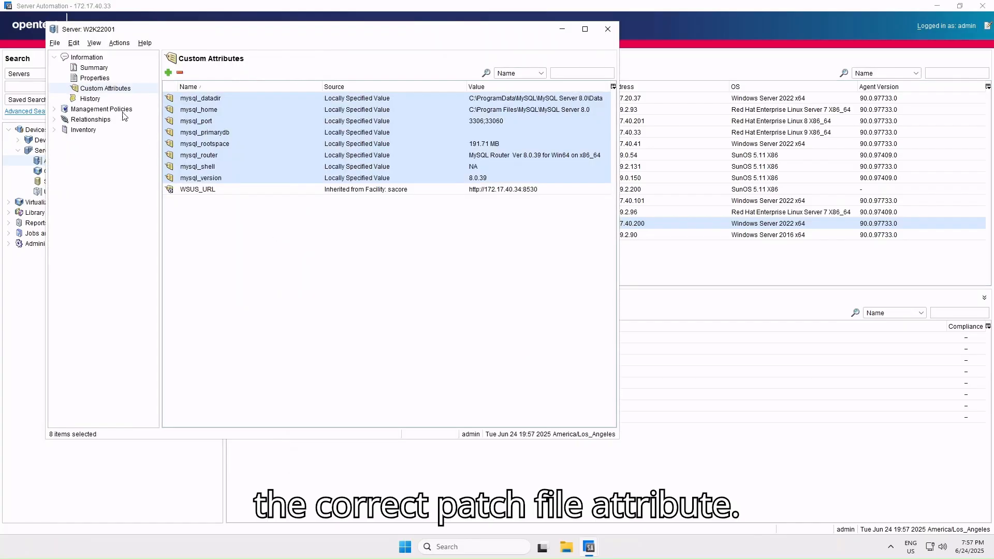
left_click(83, 119)
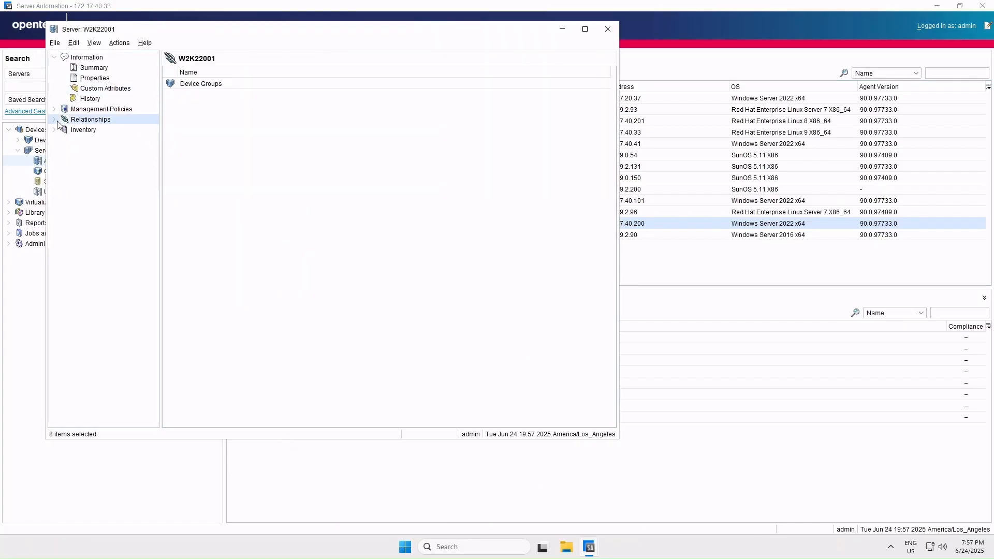
left_click(101, 79)
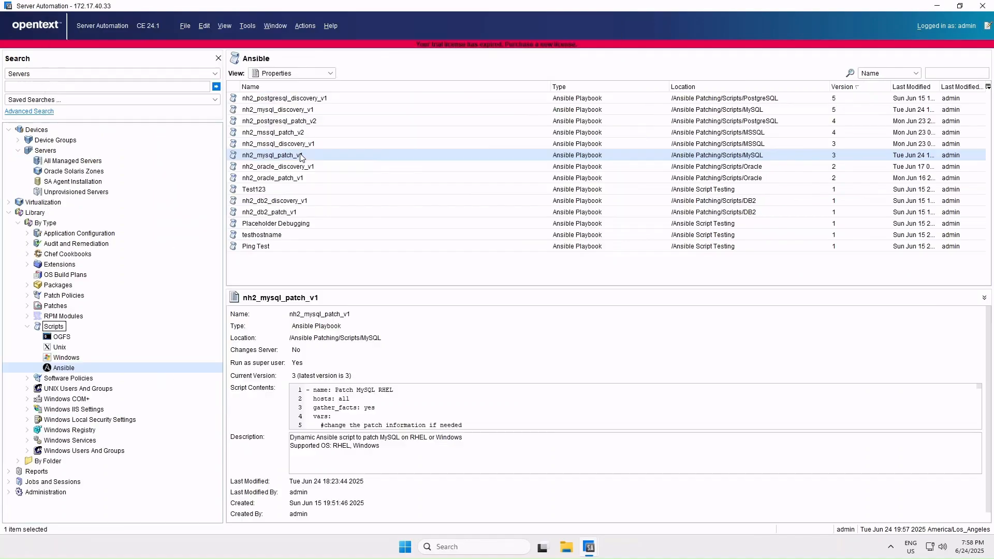
- Set up a run of the Ansible playbook nh2_mysql_patch_v1 with managed server W2K22001 as the target device
right_click(300, 154)
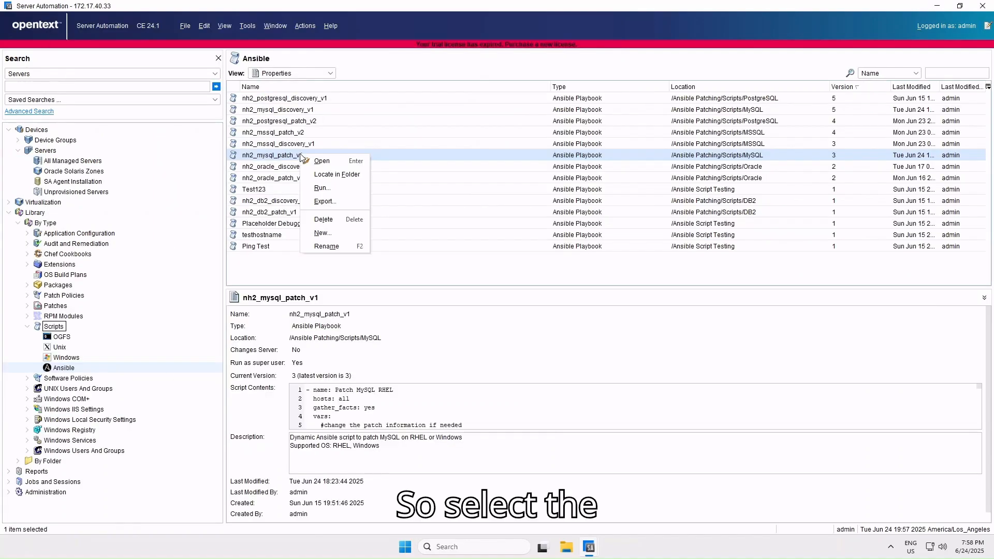
left_click(320, 188)
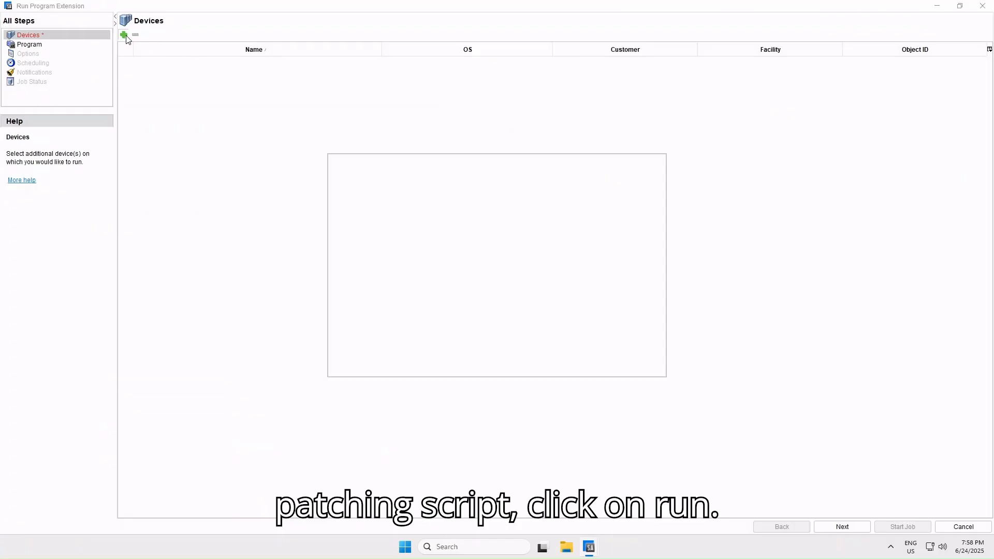
left_click(363, 223)
scroll(456, 290, "down", 1)
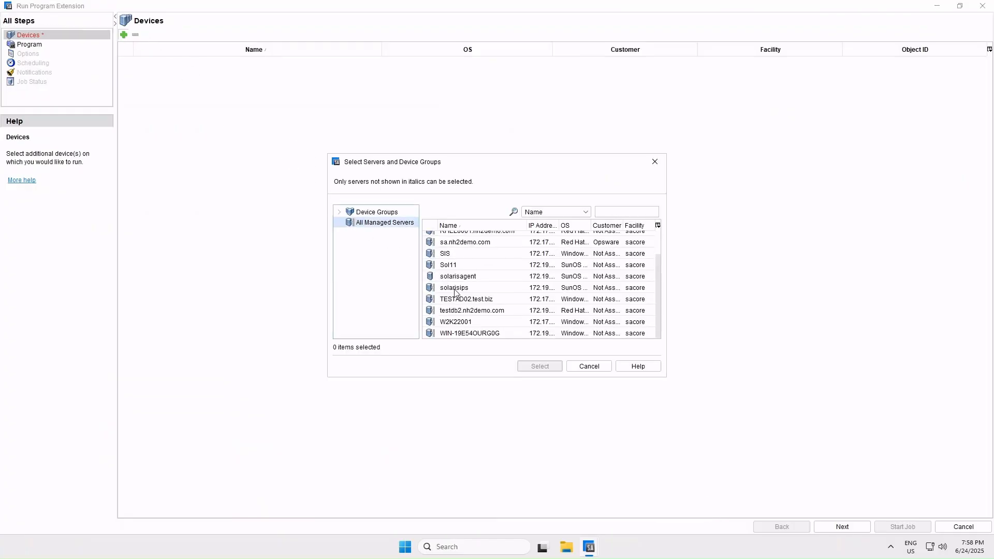
left_click(460, 324)
left_click(549, 368)
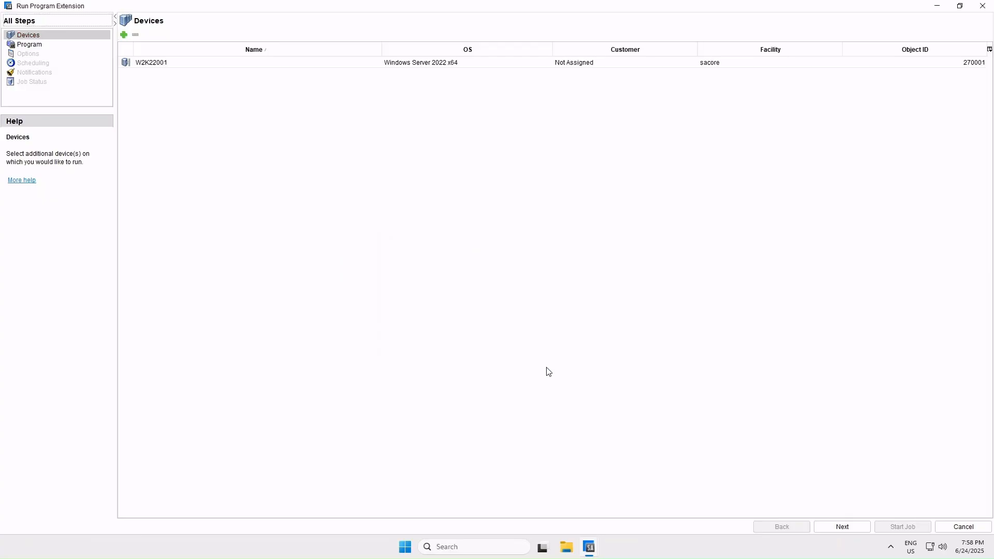
- Start the MySQL patch job with the default program and runtime options, and review its output through the play recap
left_click(867, 530)
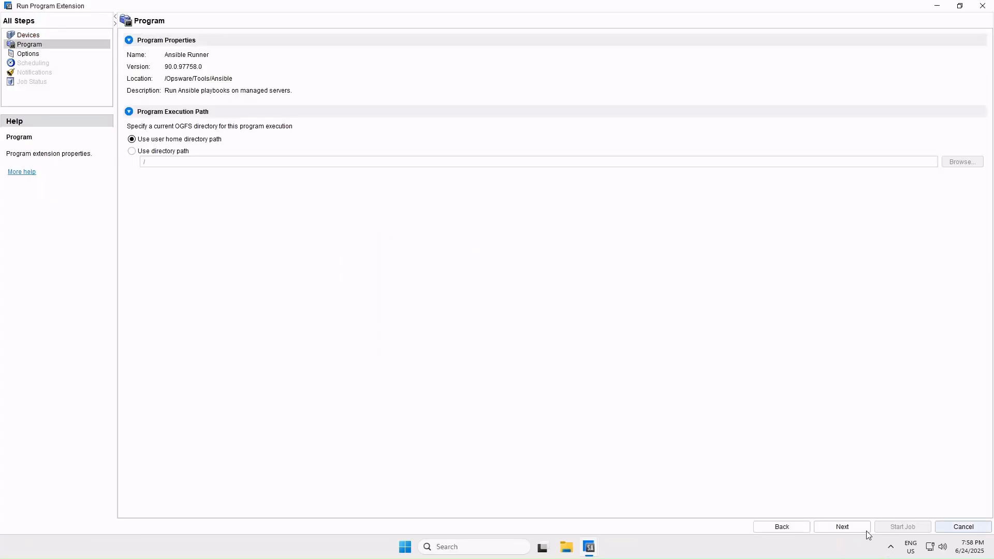
left_click(867, 531)
left_click(891, 533)
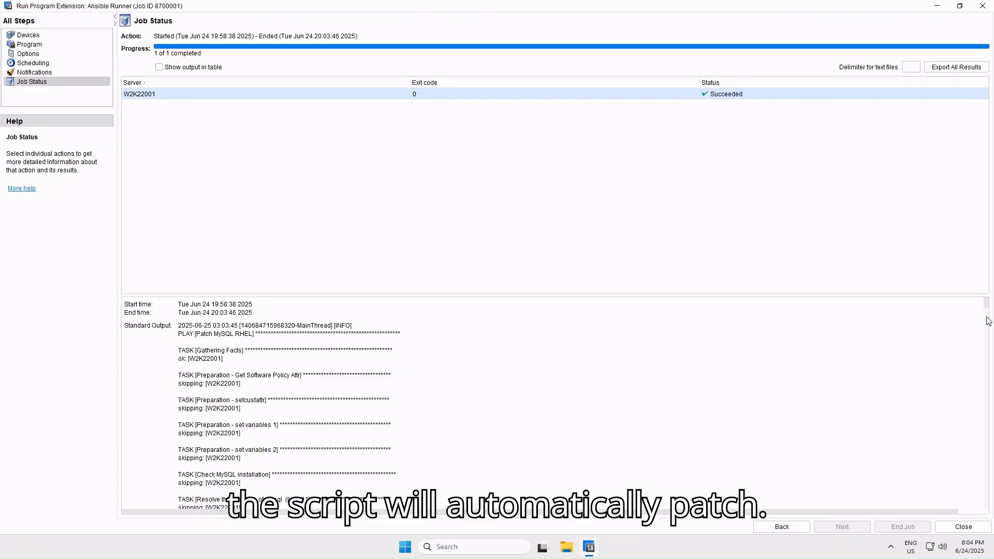
left_click_drag(987, 320, 986, 407)
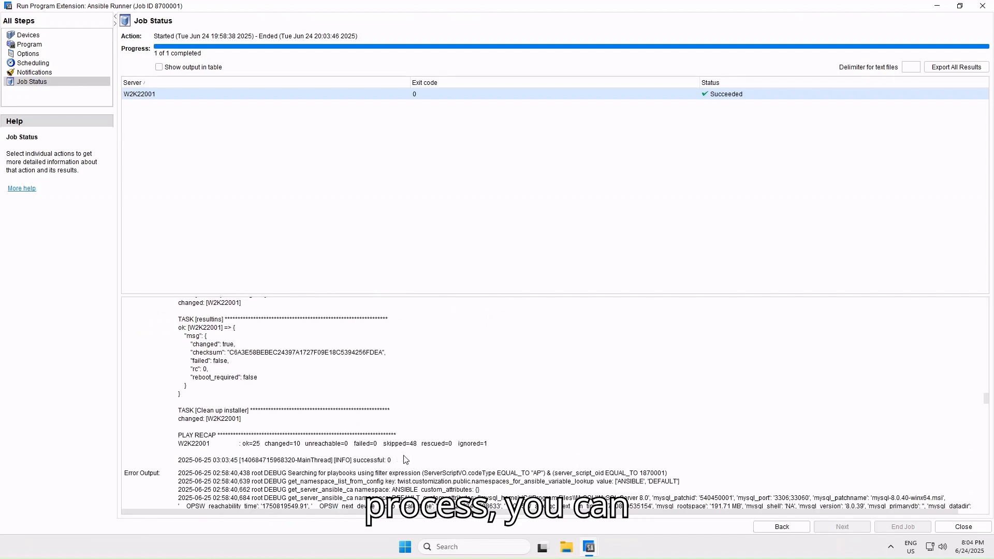
- Return to the custom attributes of server W2K22001, refresh them, and check the mysql_version attribute after the discovery rerun
left_click_drag(547, 473, 365, 370)
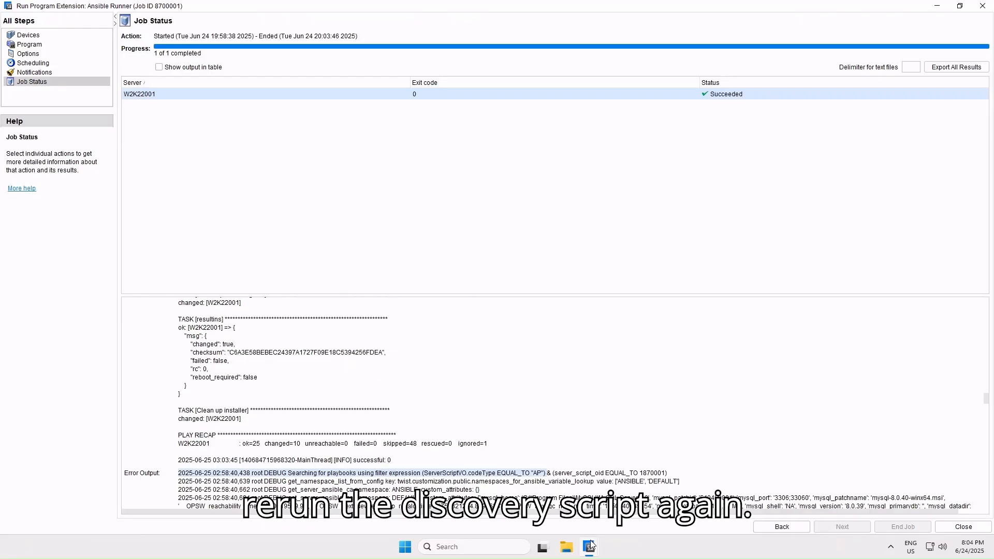
mouse_move(589, 544)
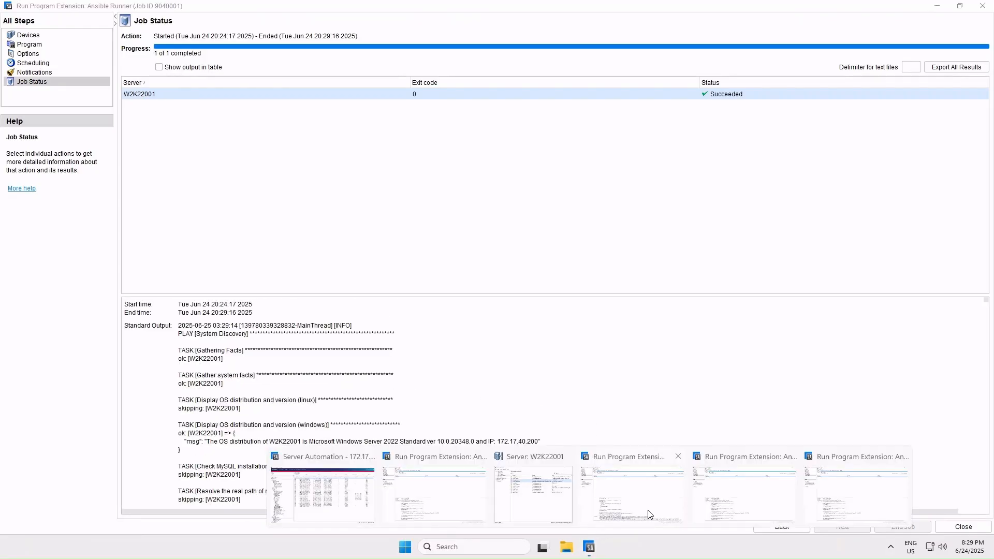
left_click(520, 499)
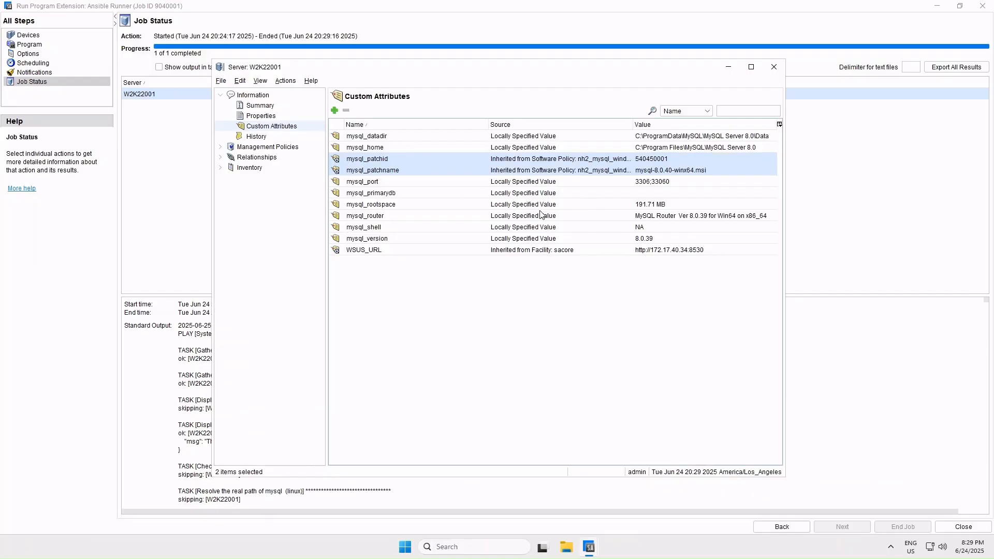
left_click_drag(419, 237, 402, 135)
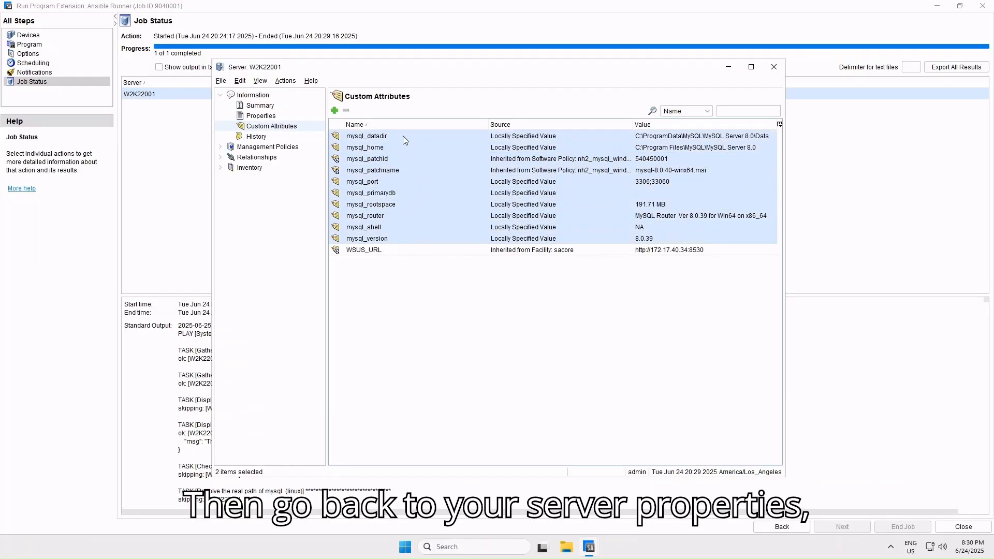
left_click(283, 83)
left_click(262, 94)
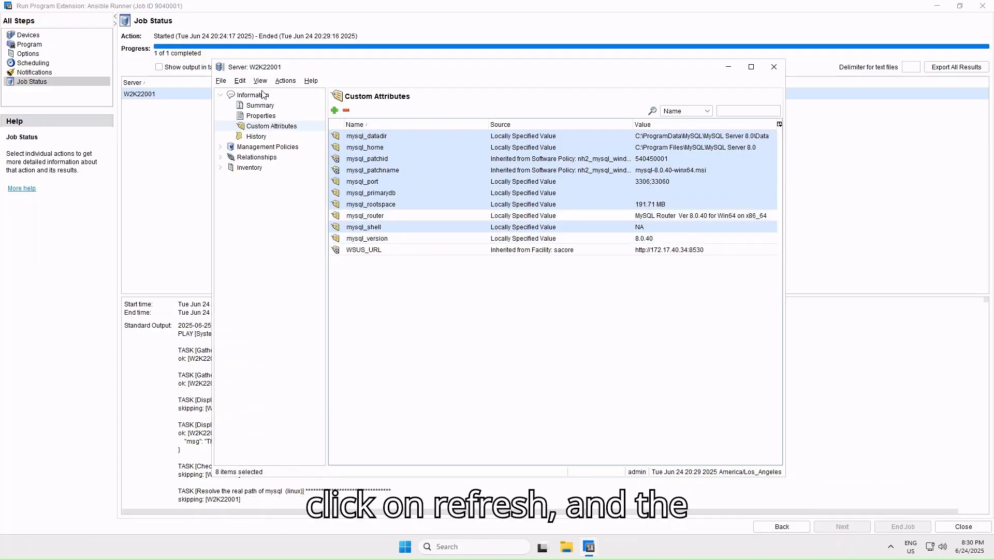
left_click(651, 241)
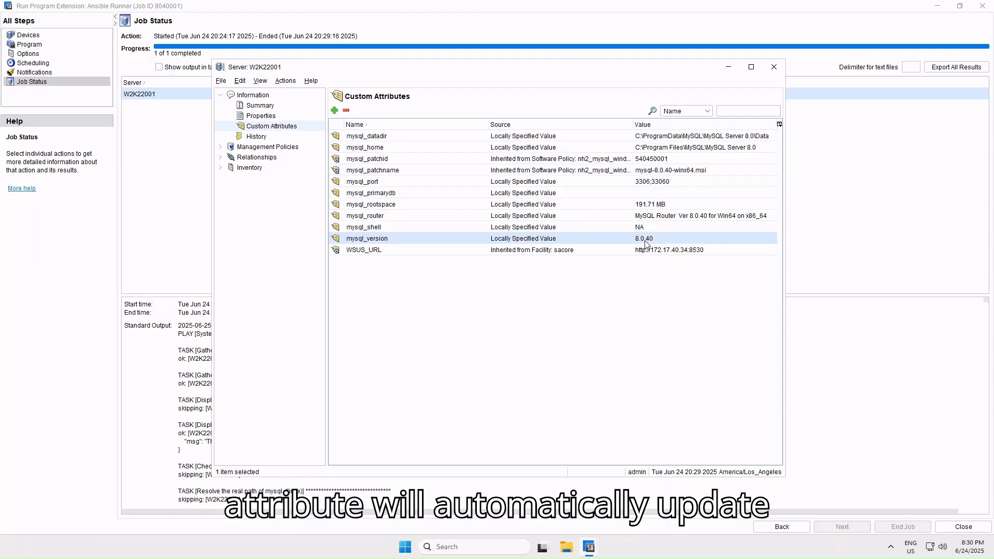